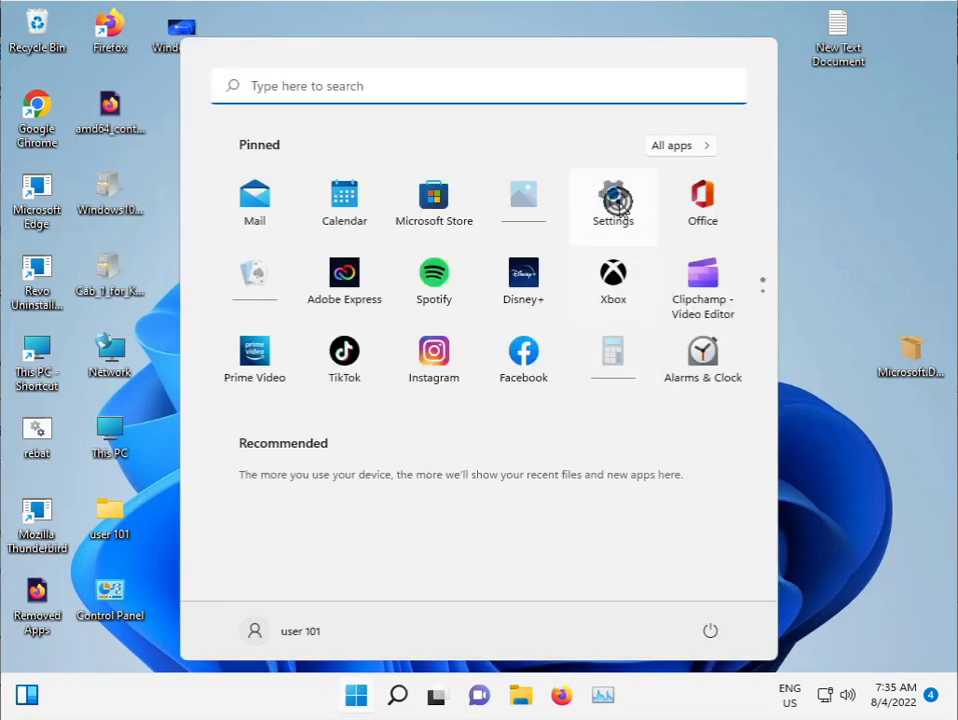
Step: Open Settings and go to System > Troubleshoot > Other troubleshooters
left_click(615, 203)
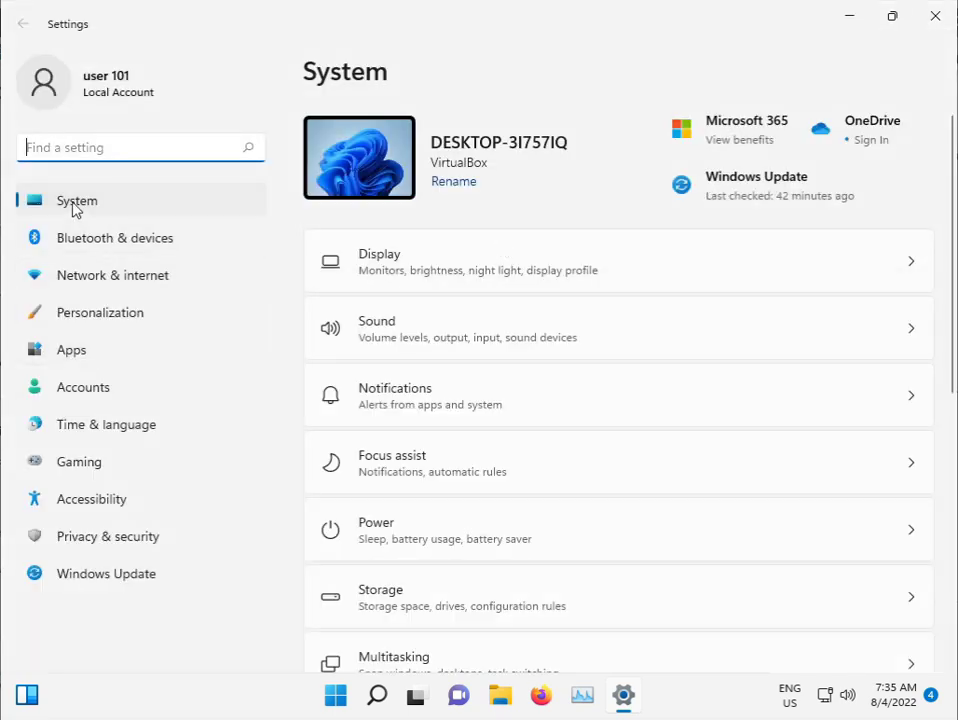
scroll(470, 440, "down", 2)
scroll(468, 490, "down", 2)
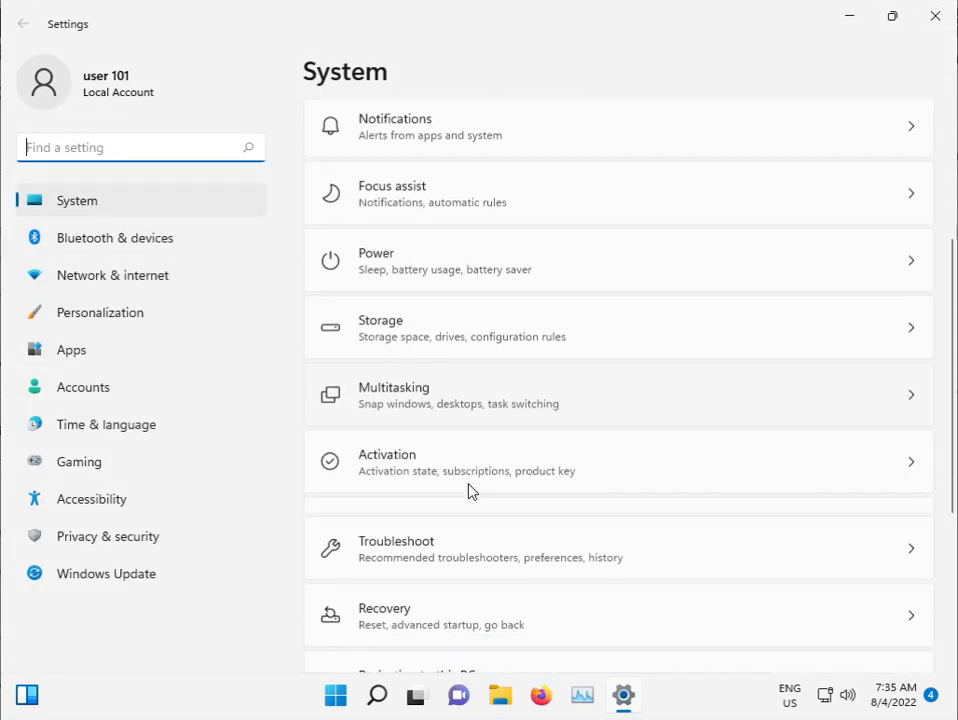
scroll(468, 490, "down", 1)
left_click(419, 384)
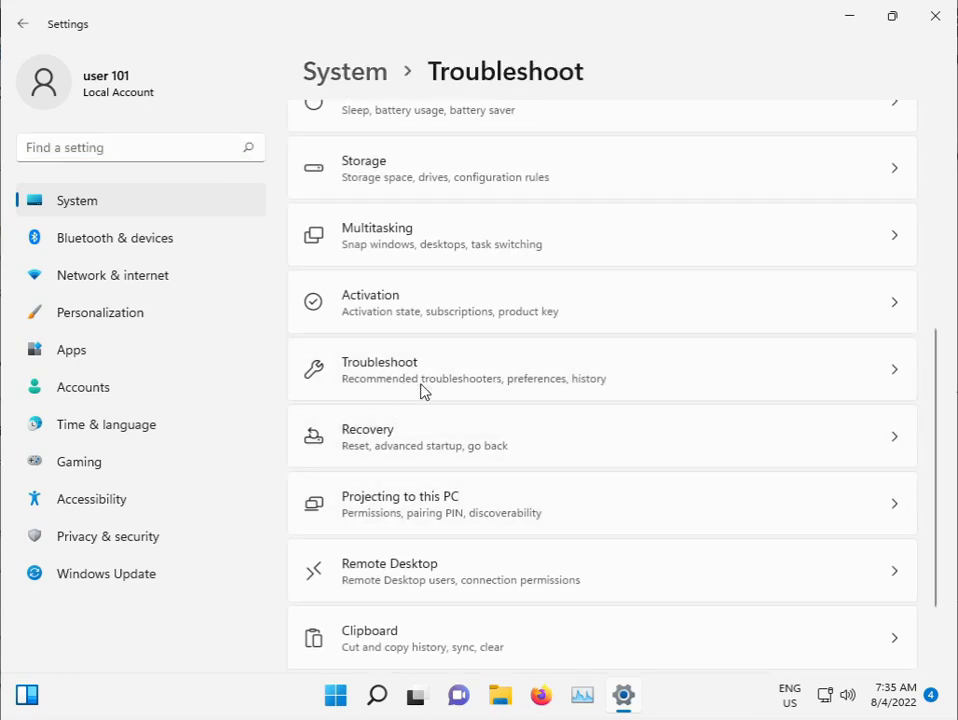
left_click(533, 300)
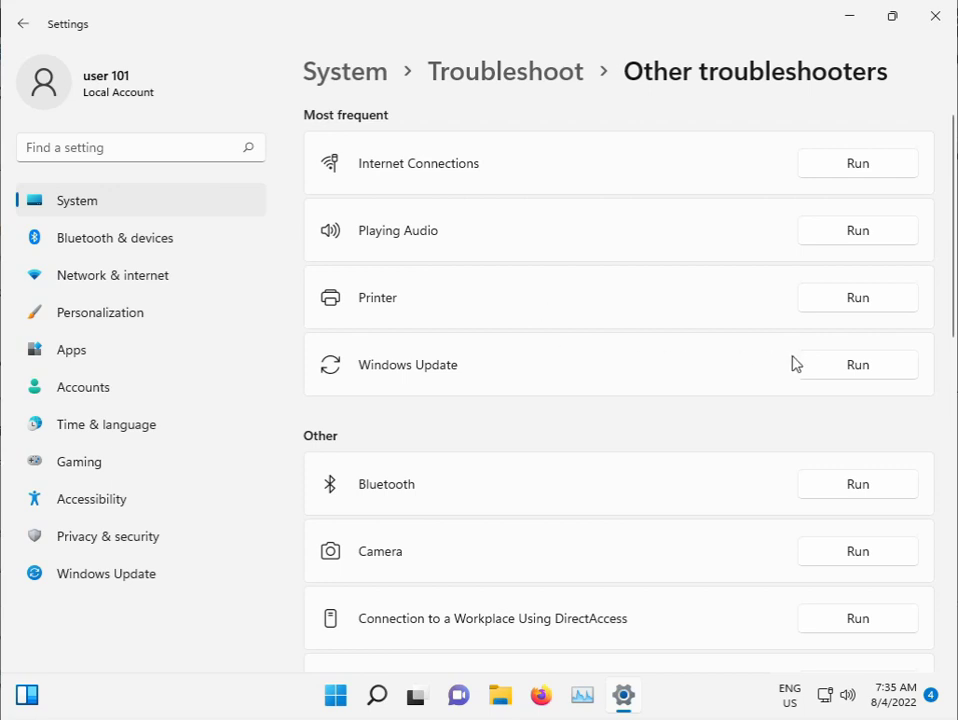
Step: Run the Windows Update troubleshooter and close Settings while it finishes
left_click(829, 365)
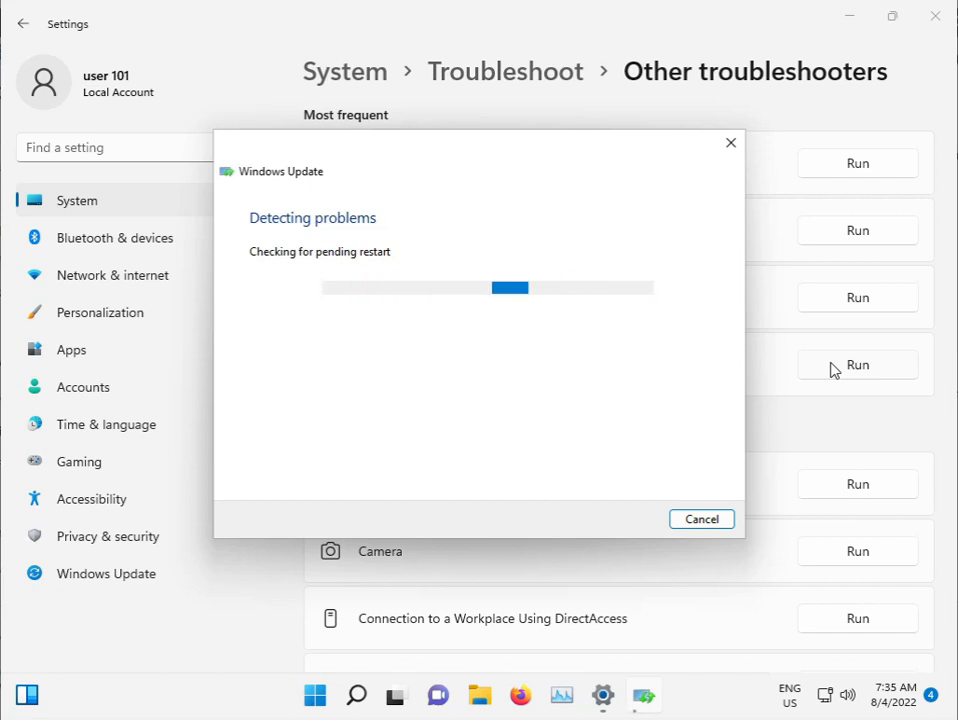
left_click(933, 18)
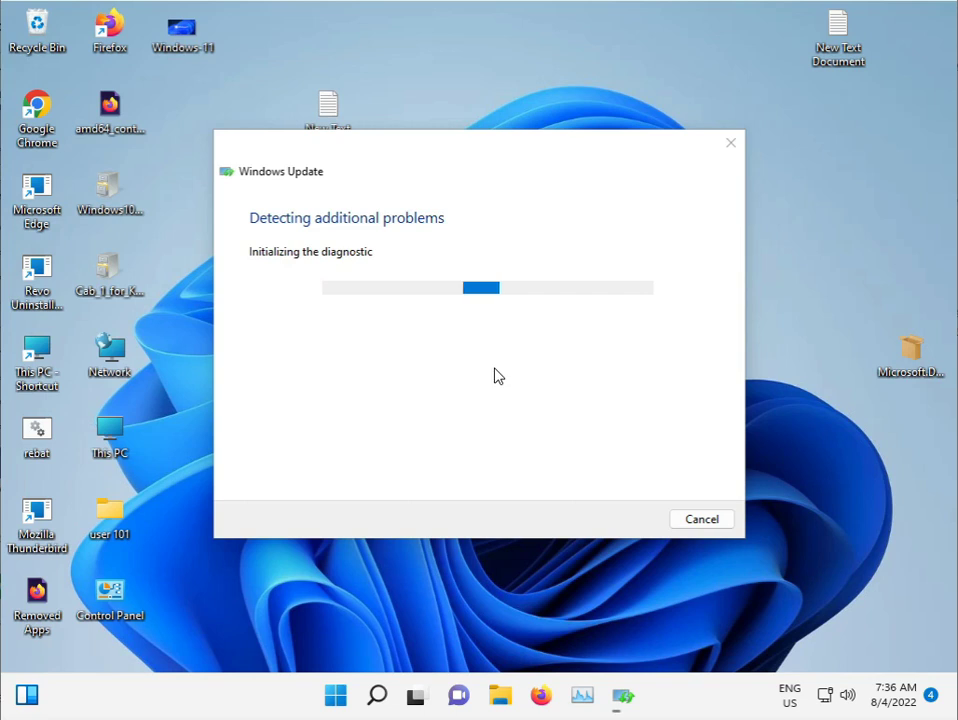
key("super+r")
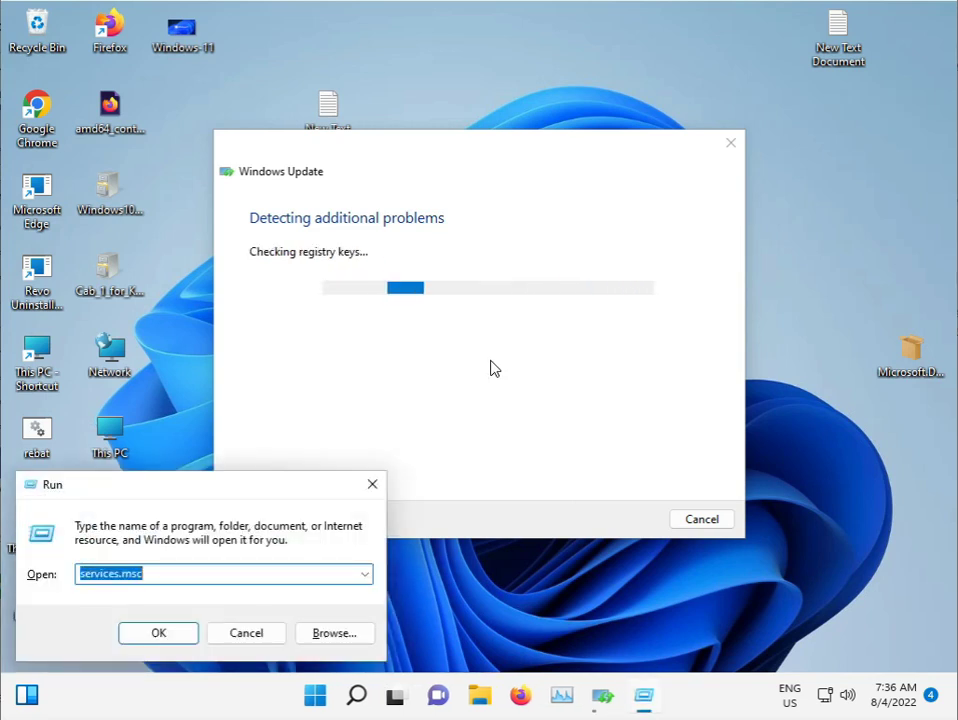
key("Escape")
Step: Launch Command Prompt as administrator from a Start search for 'cmd', approving UAC
left_click(346, 697)
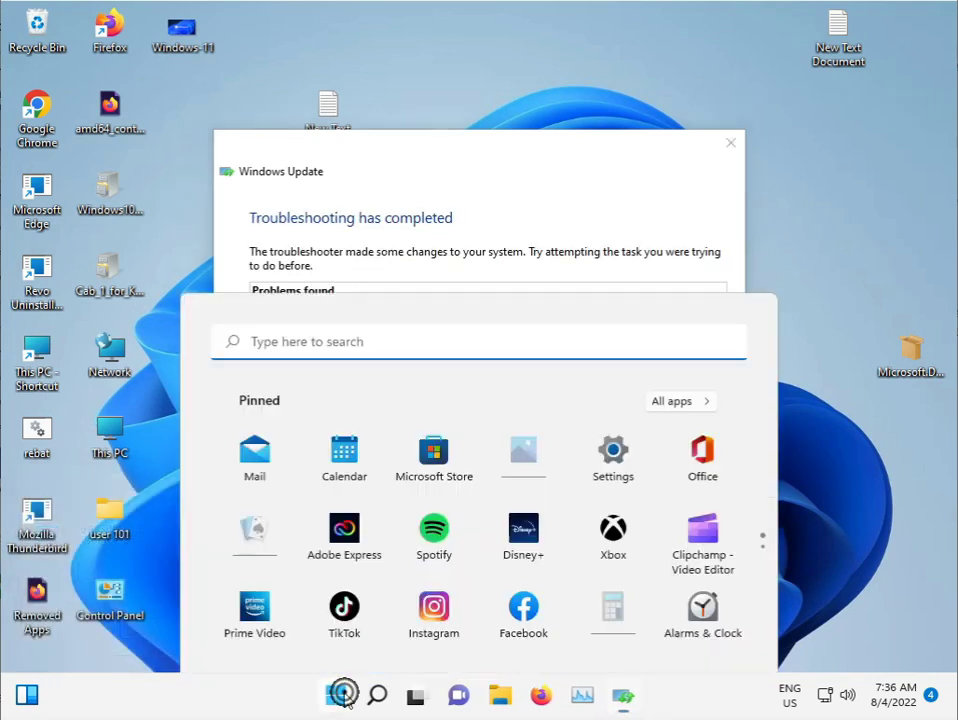
type("cmd")
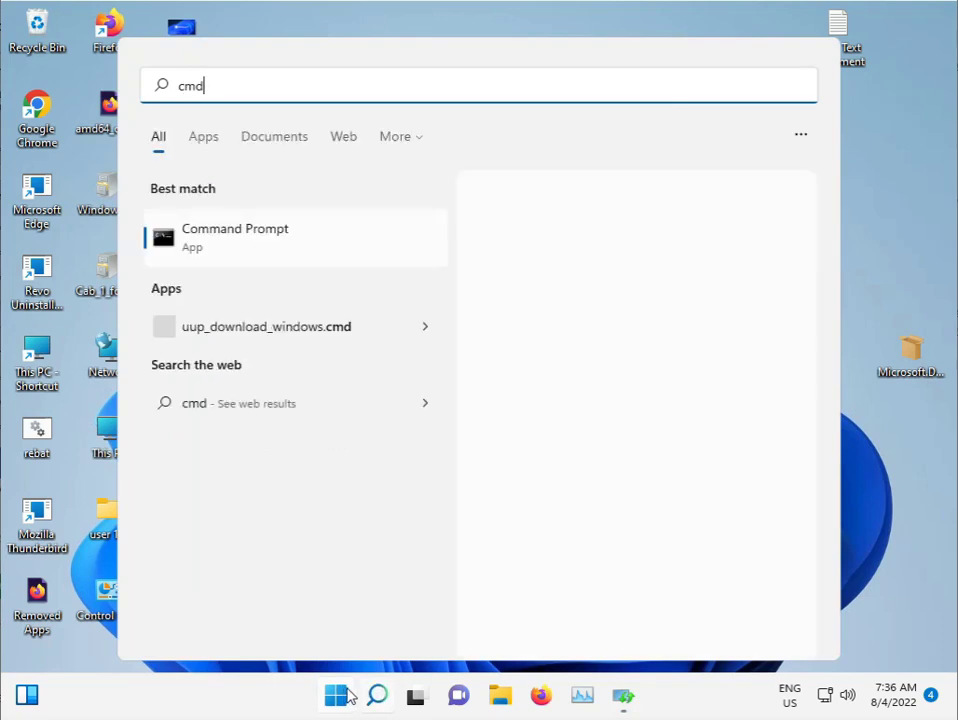
right_click(279, 247)
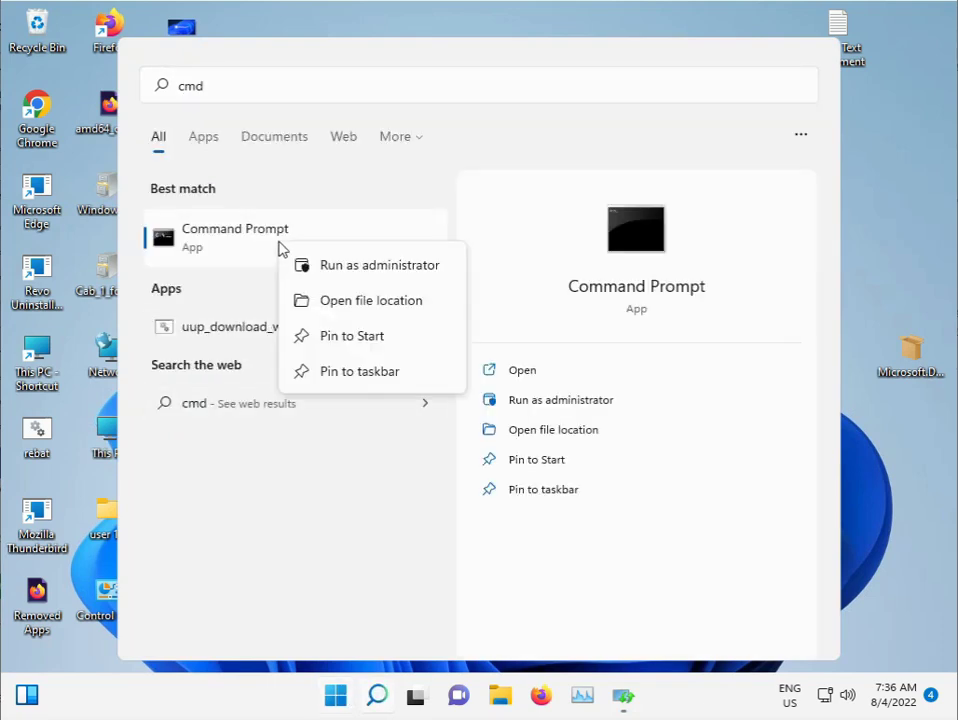
left_click(374, 271)
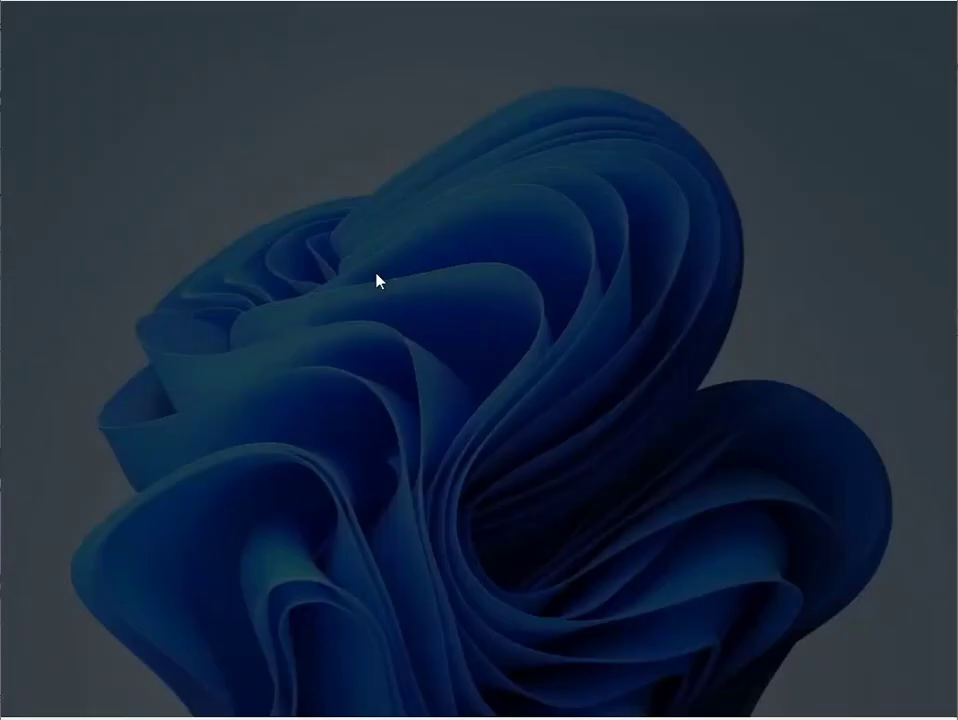
left_click(416, 492)
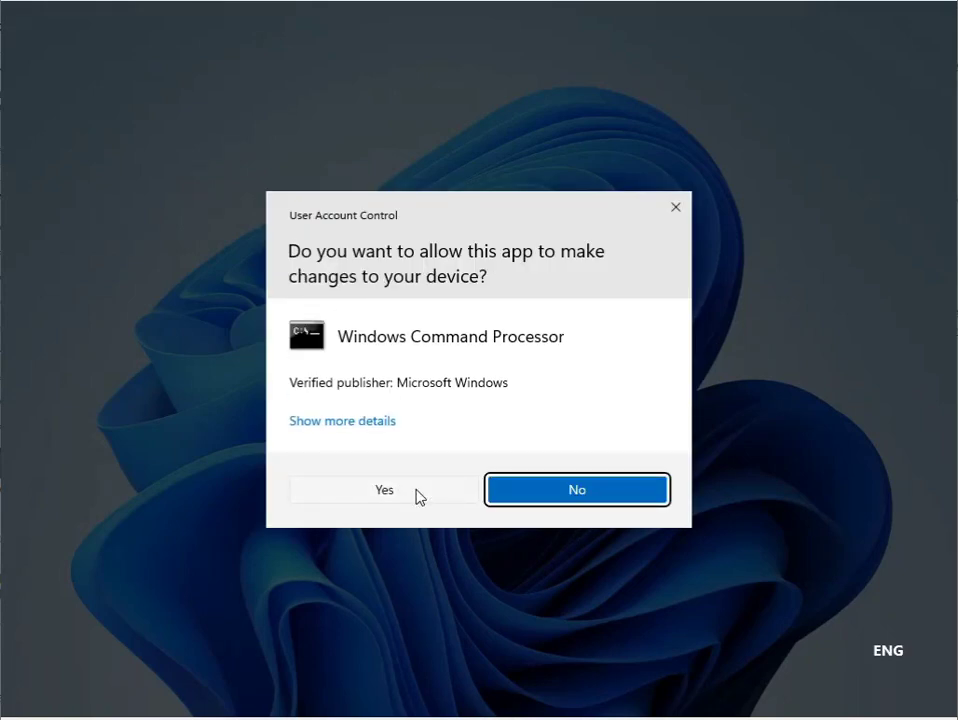
left_click(381, 494)
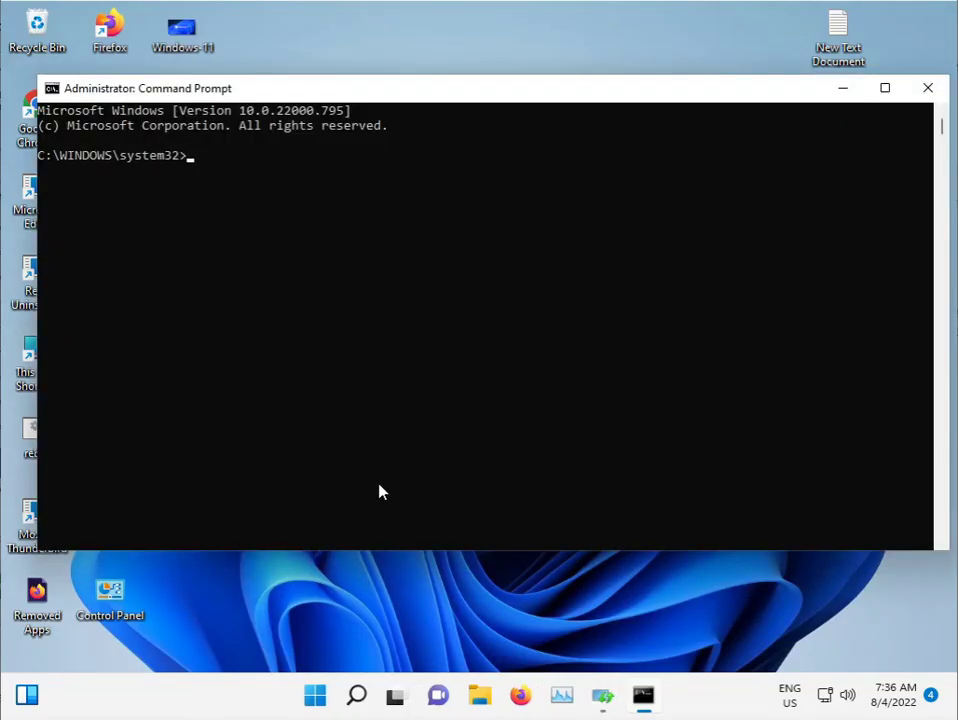
left_click(603, 697)
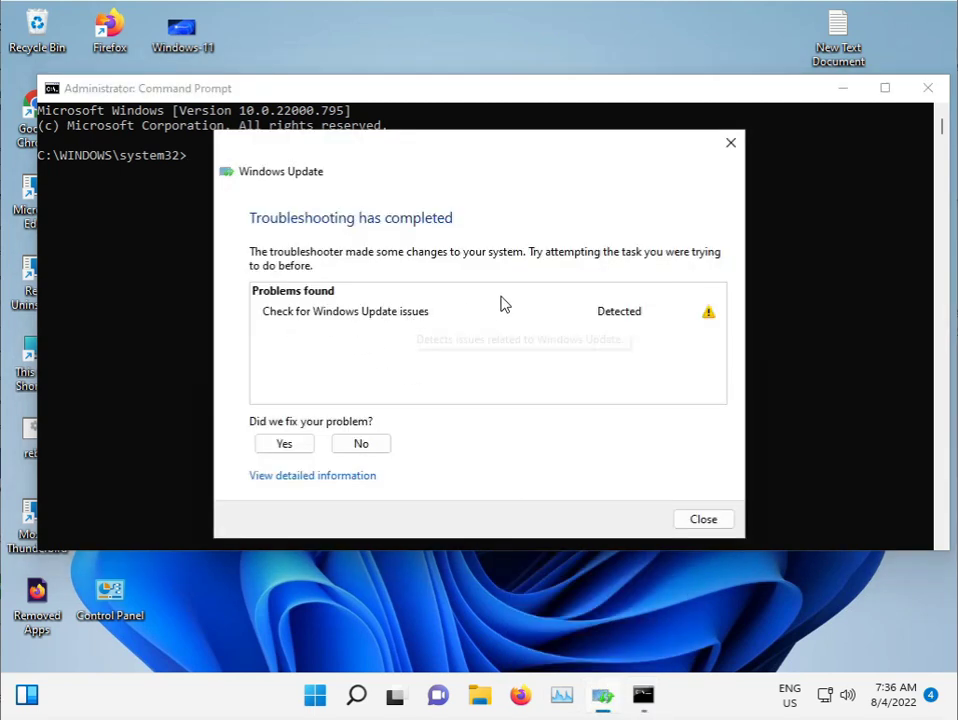
Step: Close the troubleshooter report, start sfc /scannow in the elevated console, and minimize it
left_click(731, 143)
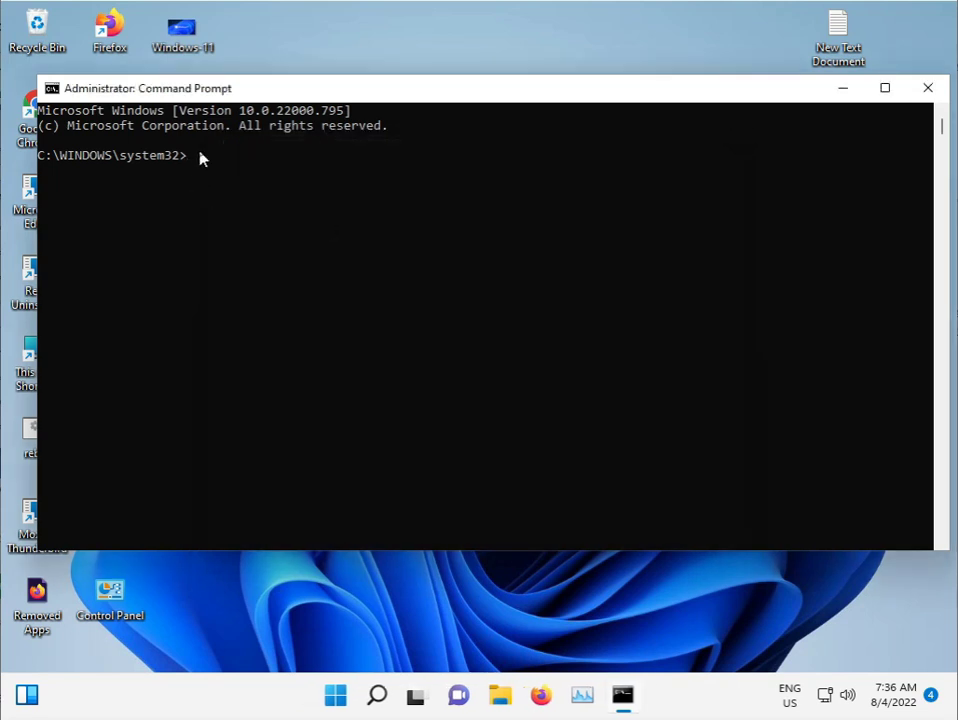
left_click(200, 156)
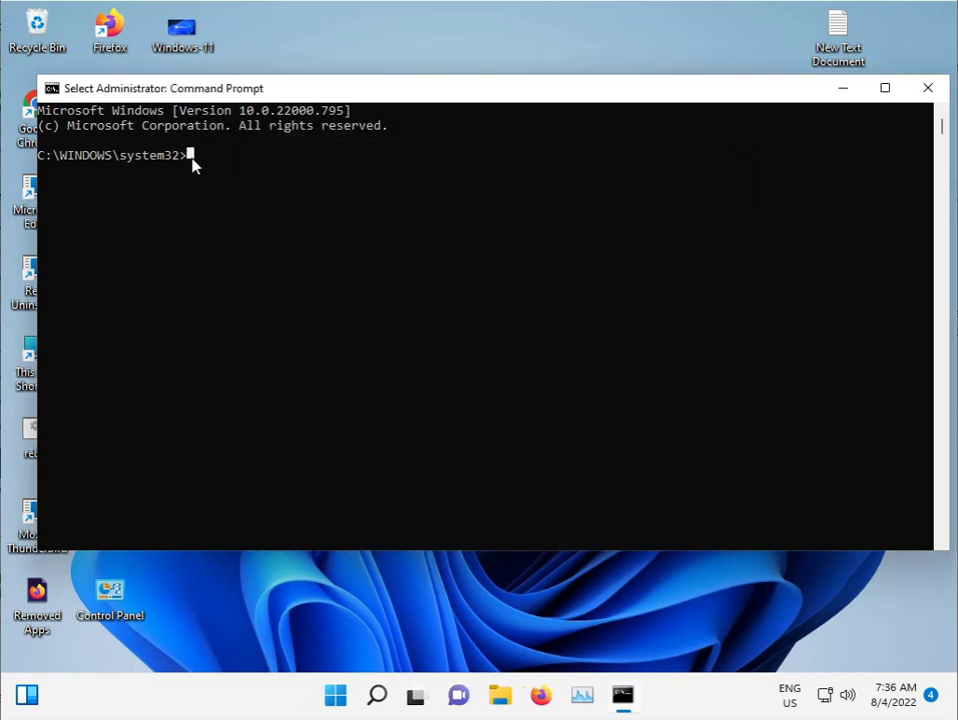
key("Escape")
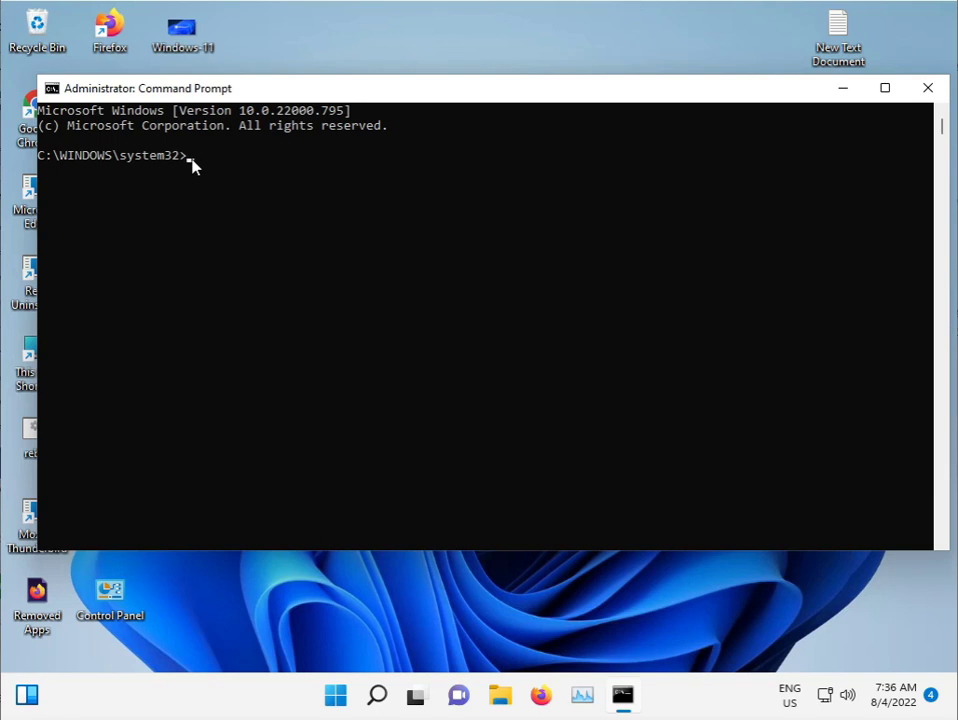
type("sfc /scannow")
key("Return")
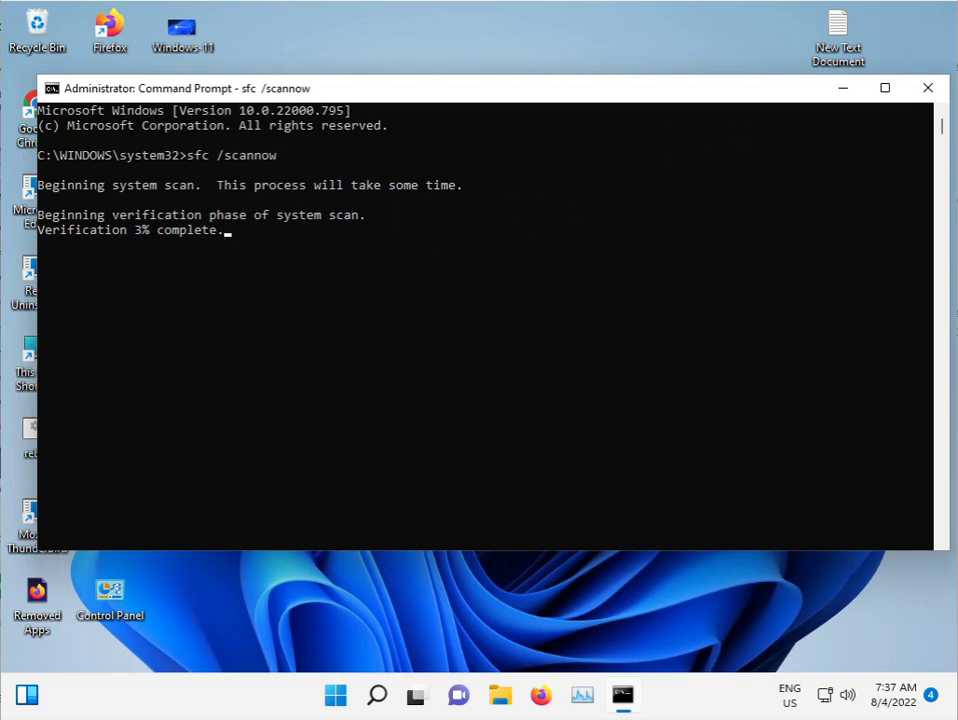
left_click(840, 89)
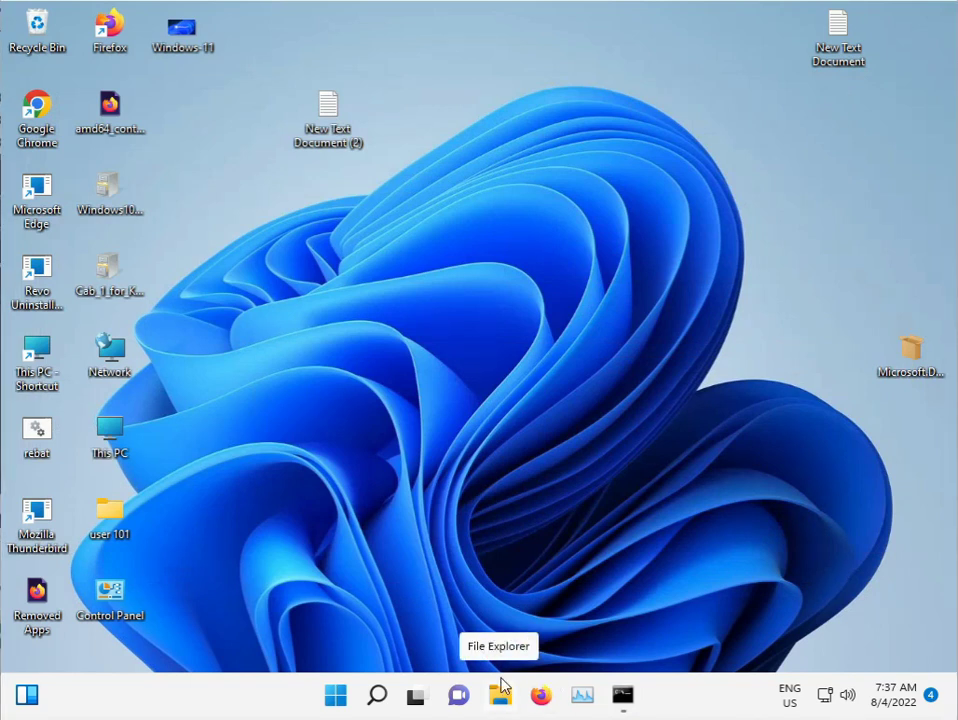
Step: Launch Chrome and search Google for '.net framework repair tool offline'
double_click(40, 107)
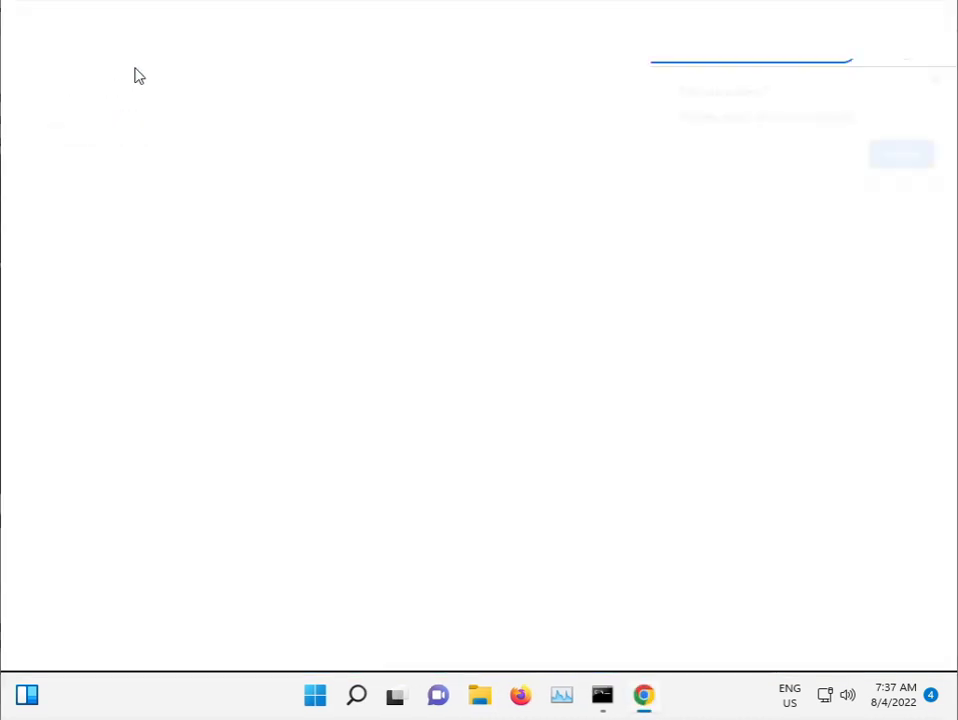
left_click(940, 78)
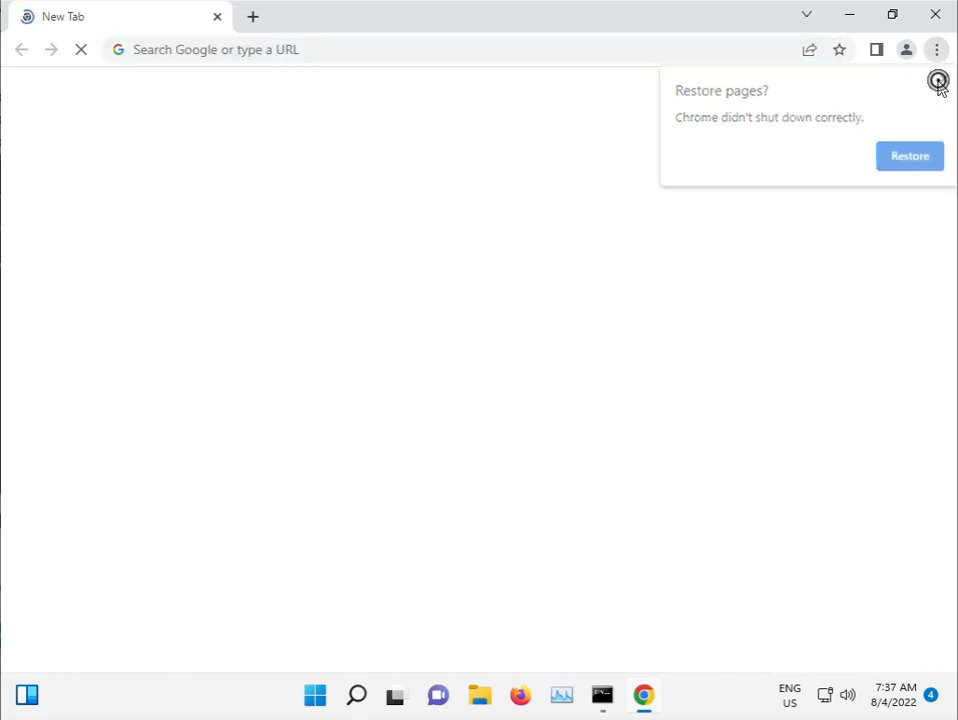
left_click(404, 49)
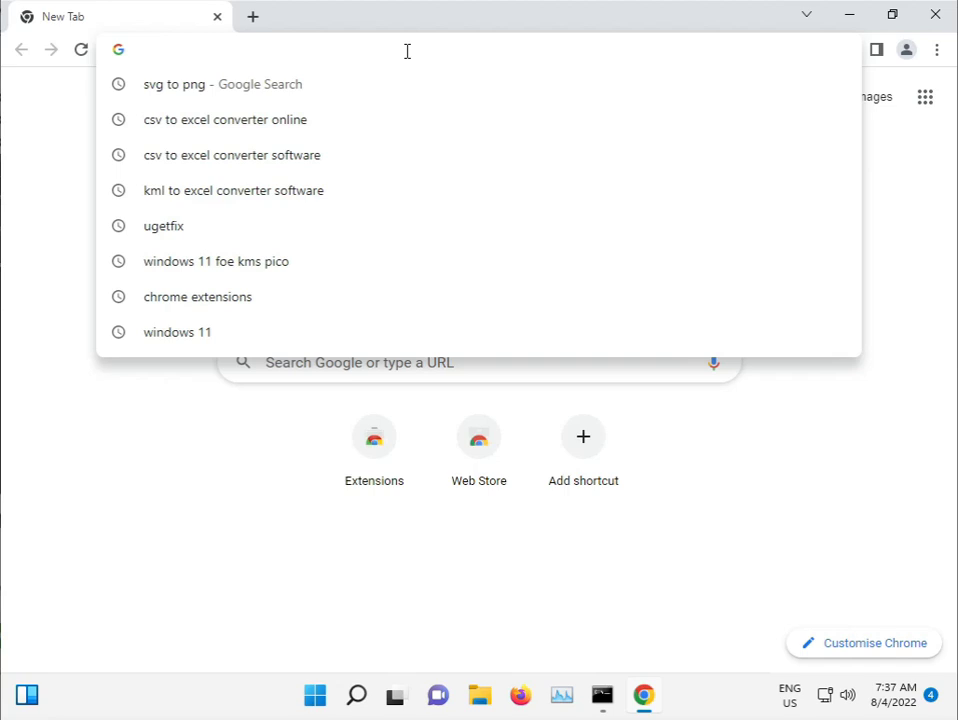
type(".net")
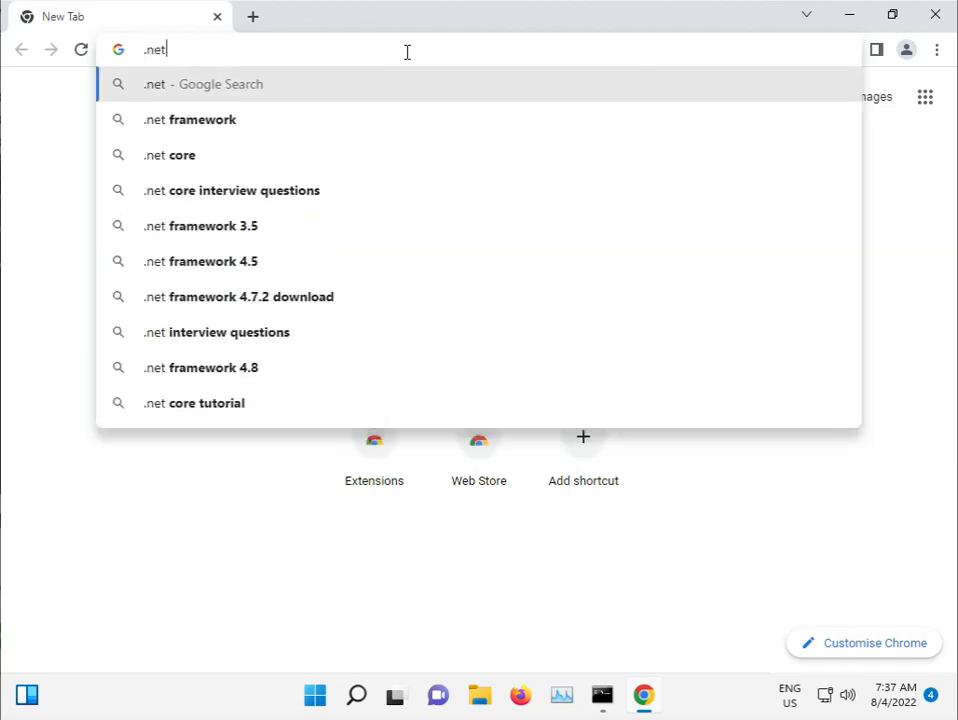
key("Down")
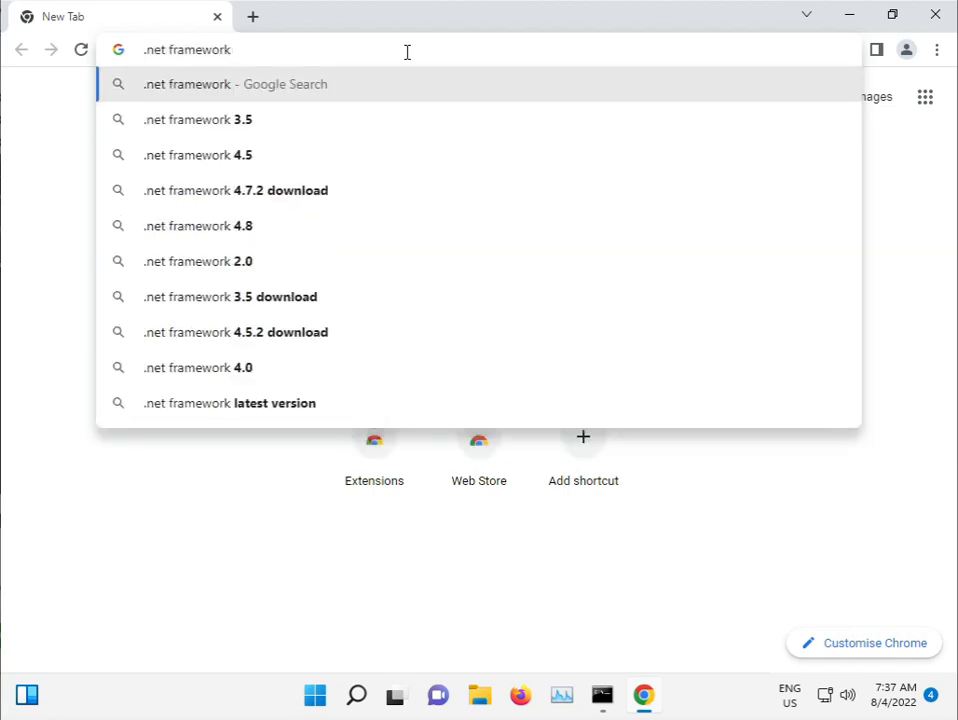
type(" repa")
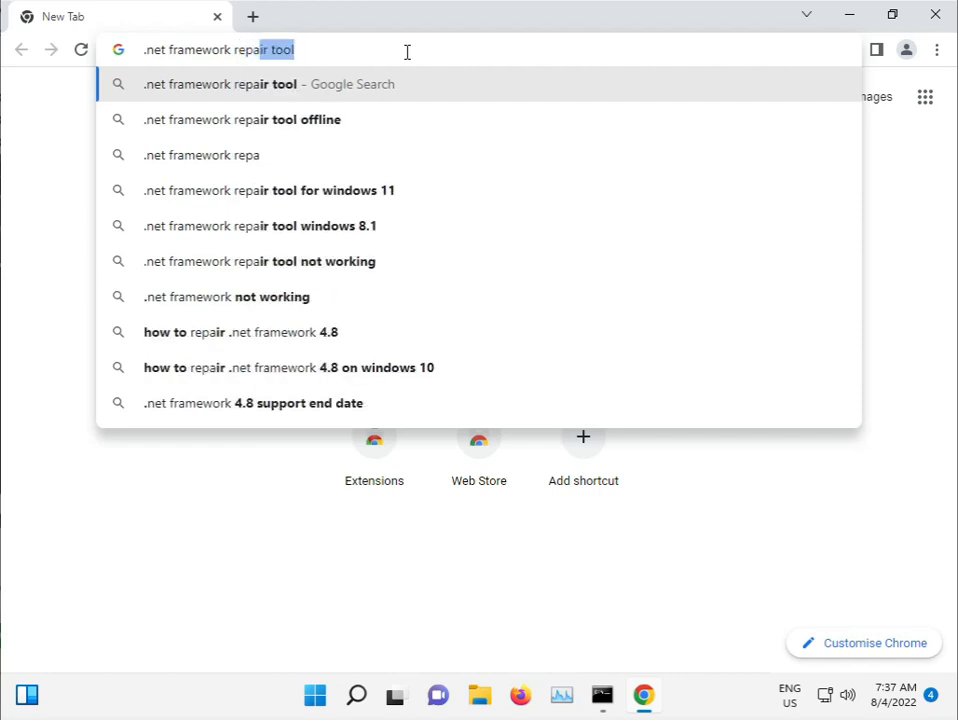
type("i")
key("Down")
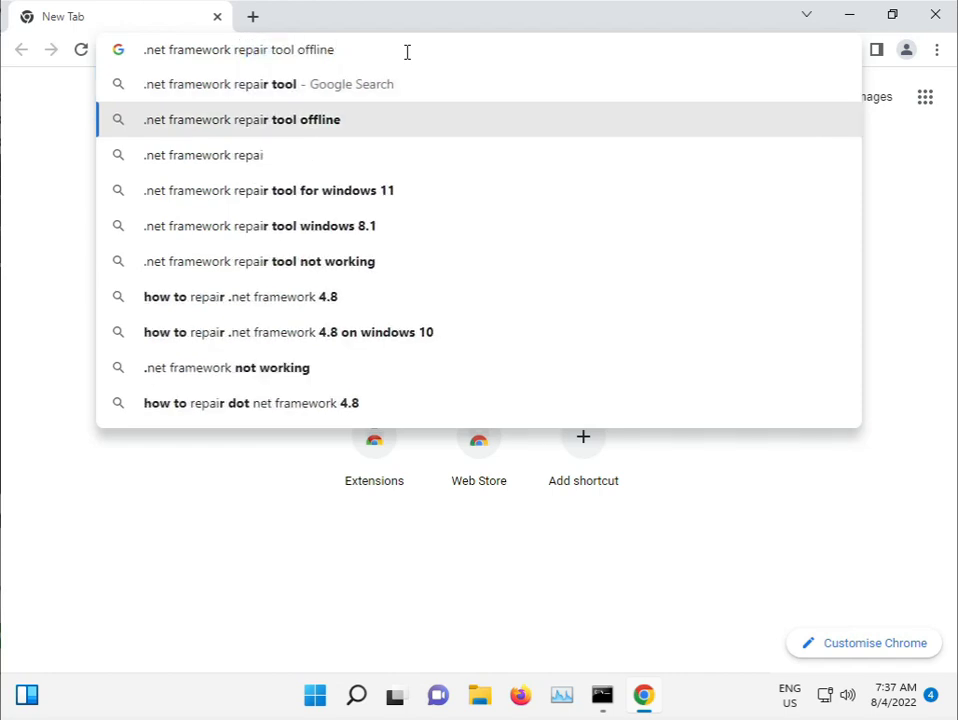
key("Return")
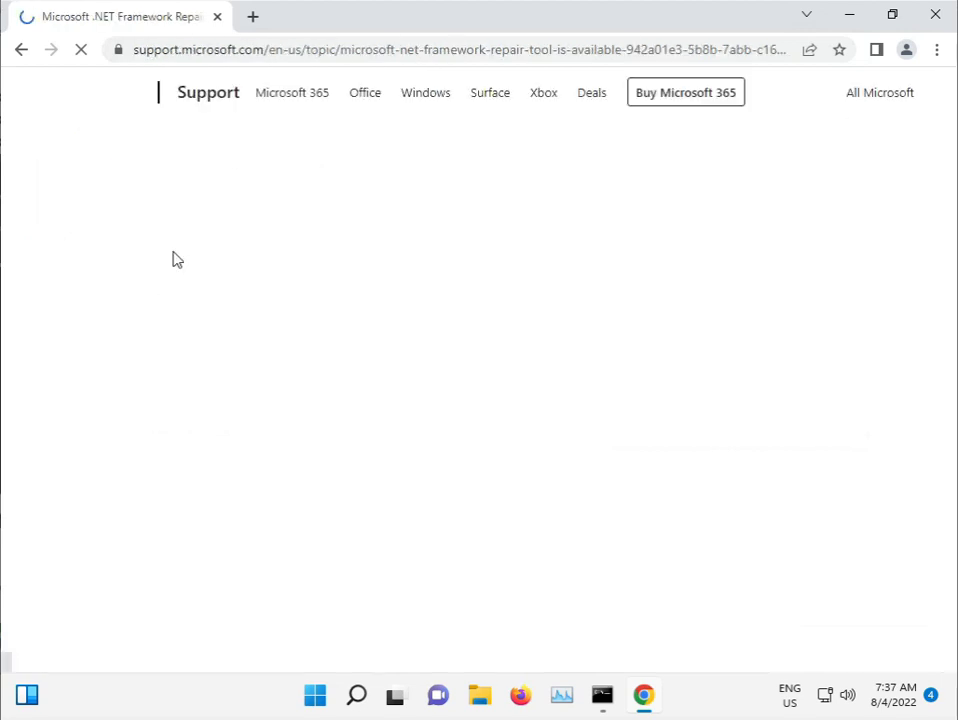
Step: Scroll the Repair Tool support article down to its download information
scroll(359, 453, "down", 1)
scroll(359, 453, "down", 1)
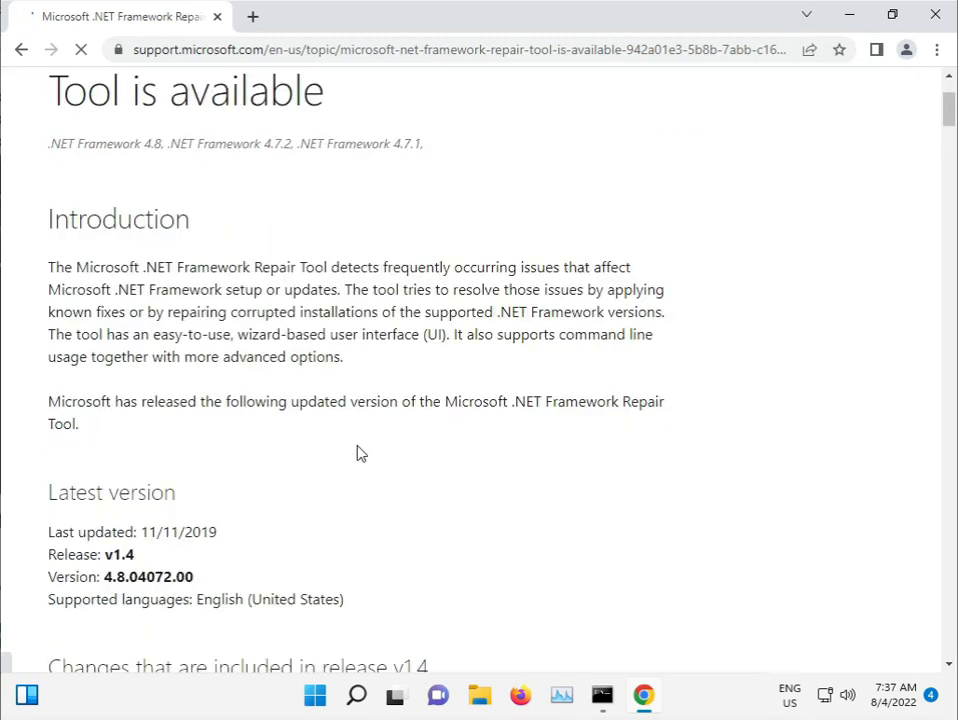
scroll(359, 453, "down", 2)
scroll(360, 453, "down", 2)
scroll(360, 453, "down", 3)
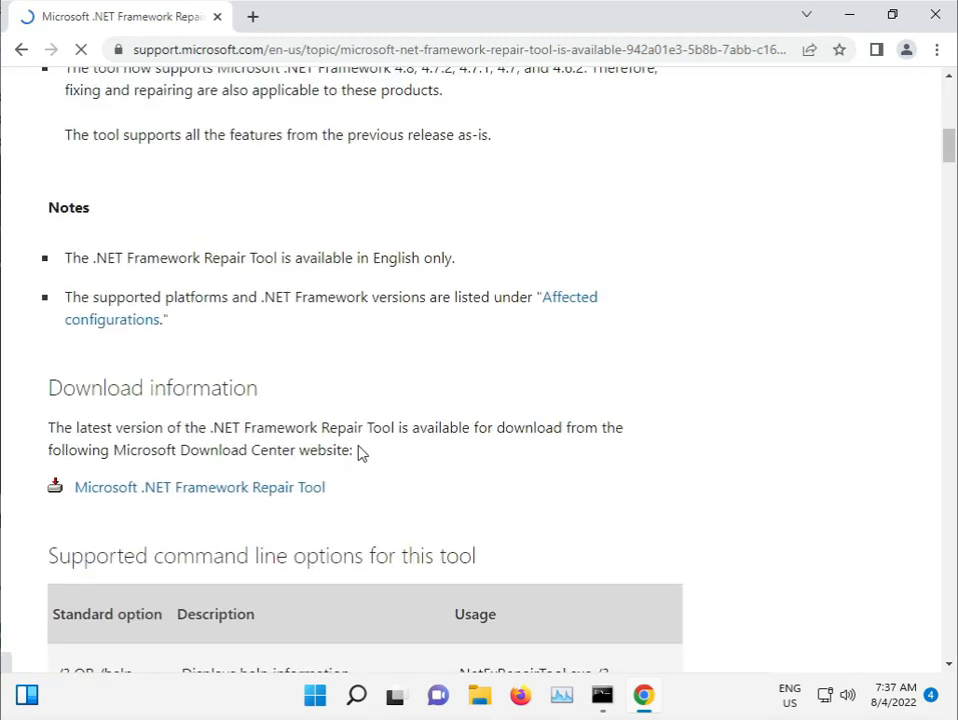
scroll(360, 453, "down", 1)
scroll(360, 453, "down", 2)
scroll(360, 453, "down", 1)
scroll(360, 453, "down", 2)
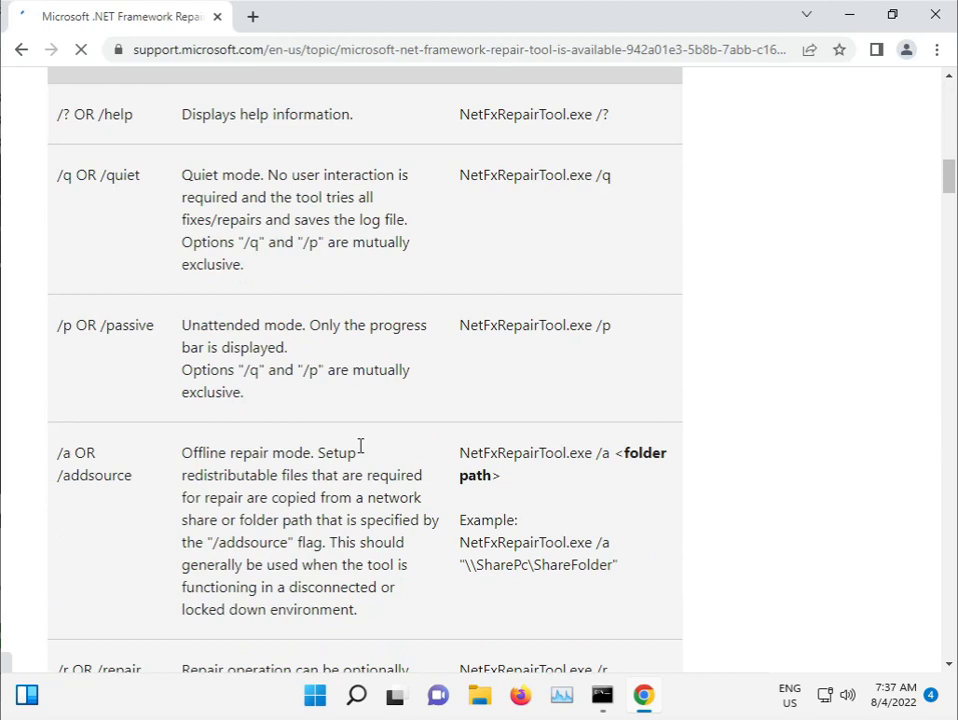
scroll(362, 453, "down", 4)
scroll(362, 453, "down", 1)
scroll(362, 453, "down", 3)
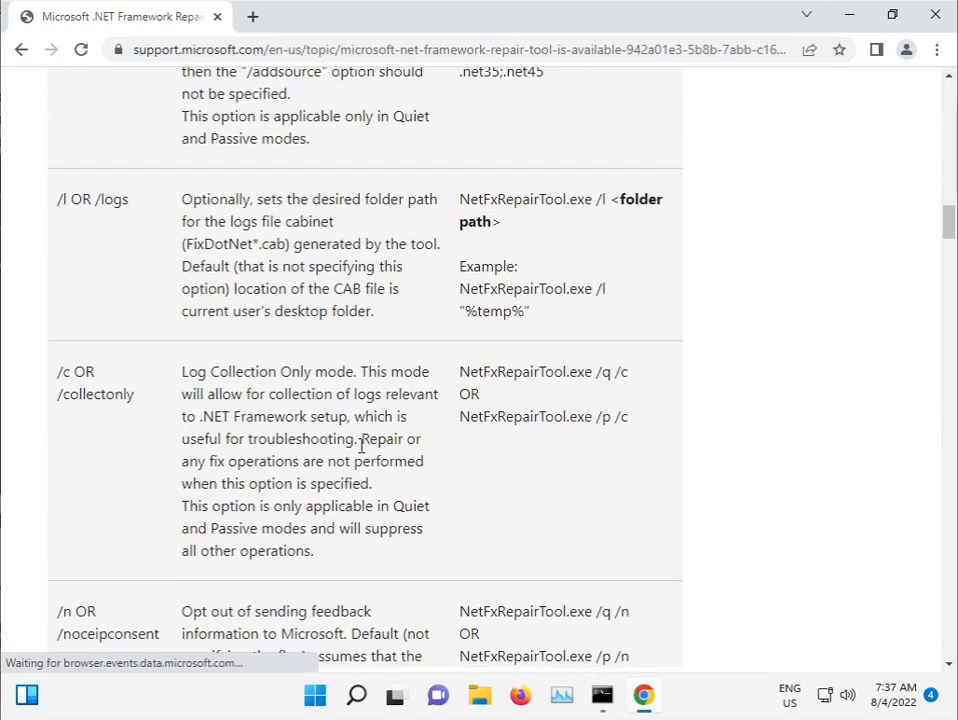
scroll(362, 453, "down", 1)
scroll(362, 453, "down", 5)
scroll(362, 453, "down", 2)
scroll(362, 453, "down", 4)
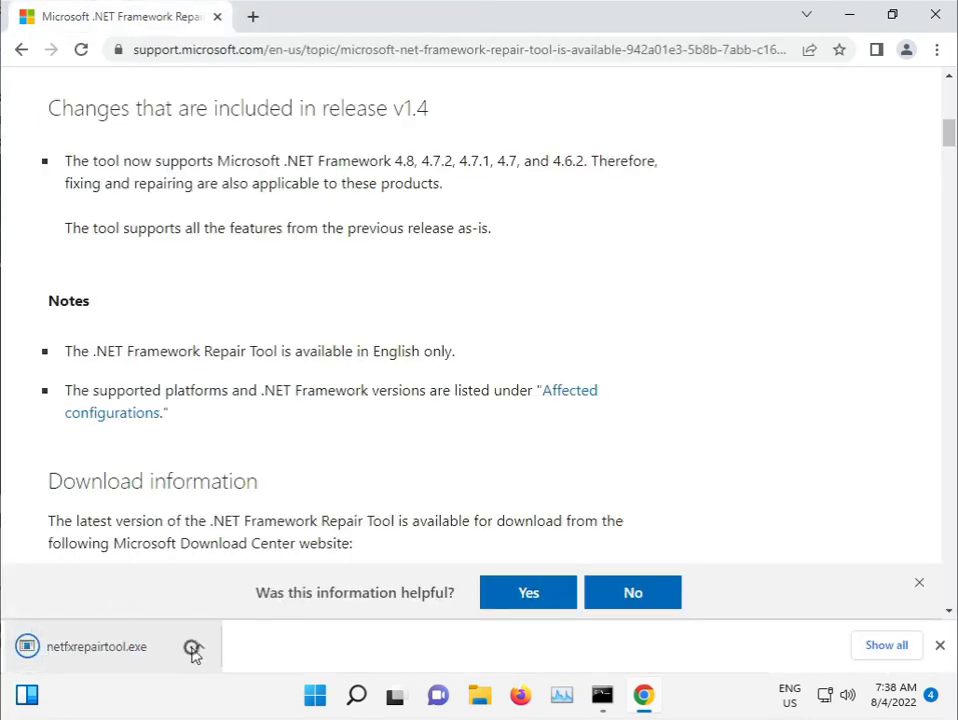
Step: Run netfxrepairtool.exe, accept the license, apply its recommended repairs, and finish
left_click(196, 647)
left_click(240, 523)
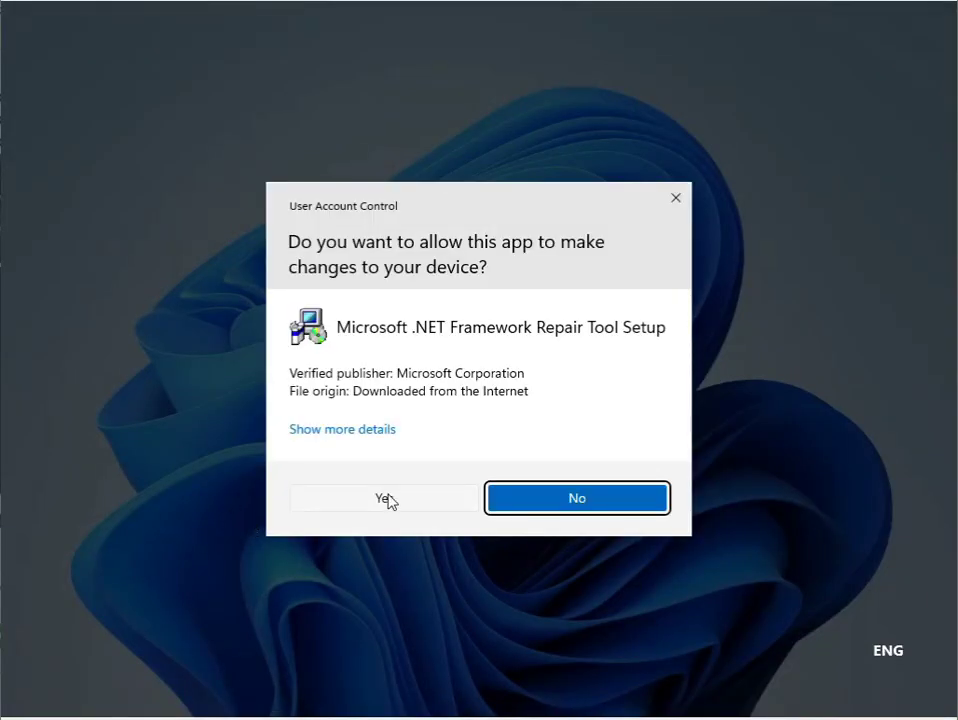
left_click(387, 502)
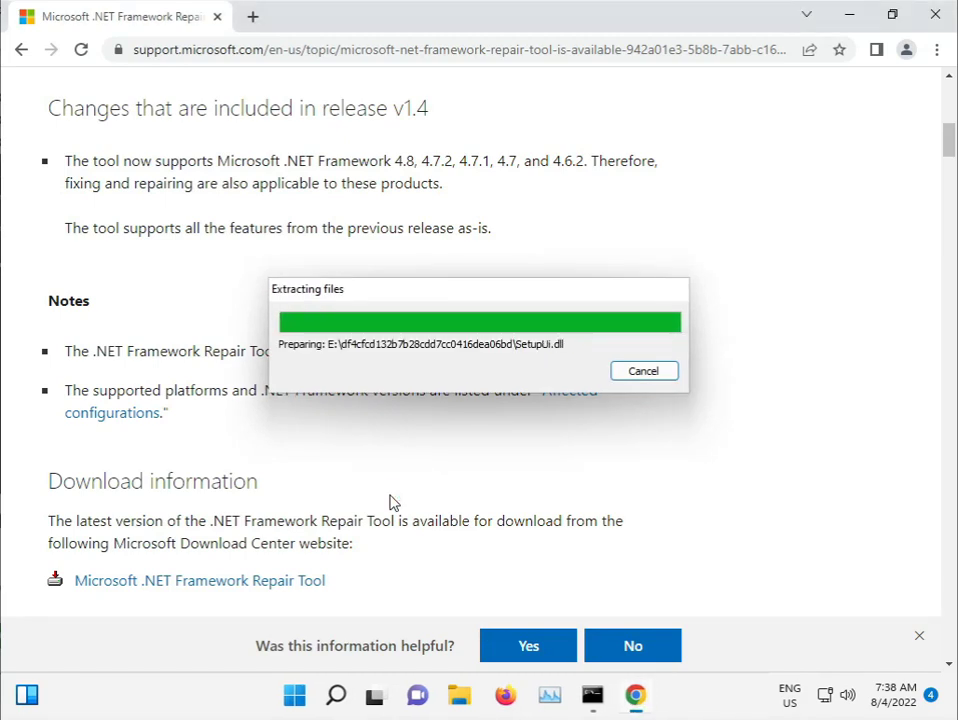
left_click(373, 486)
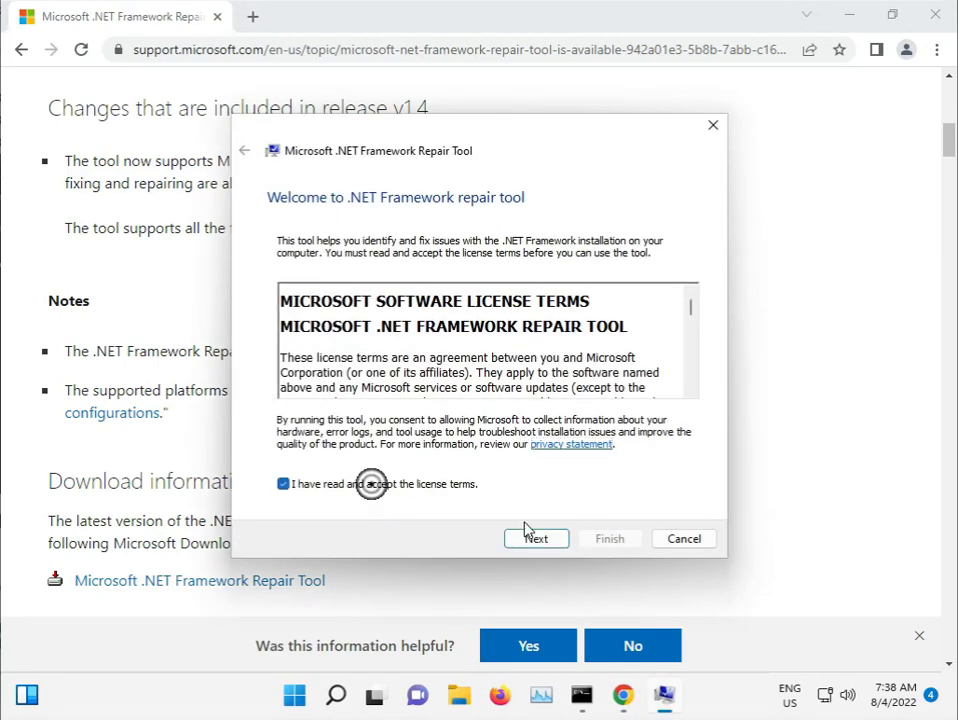
left_click(537, 539)
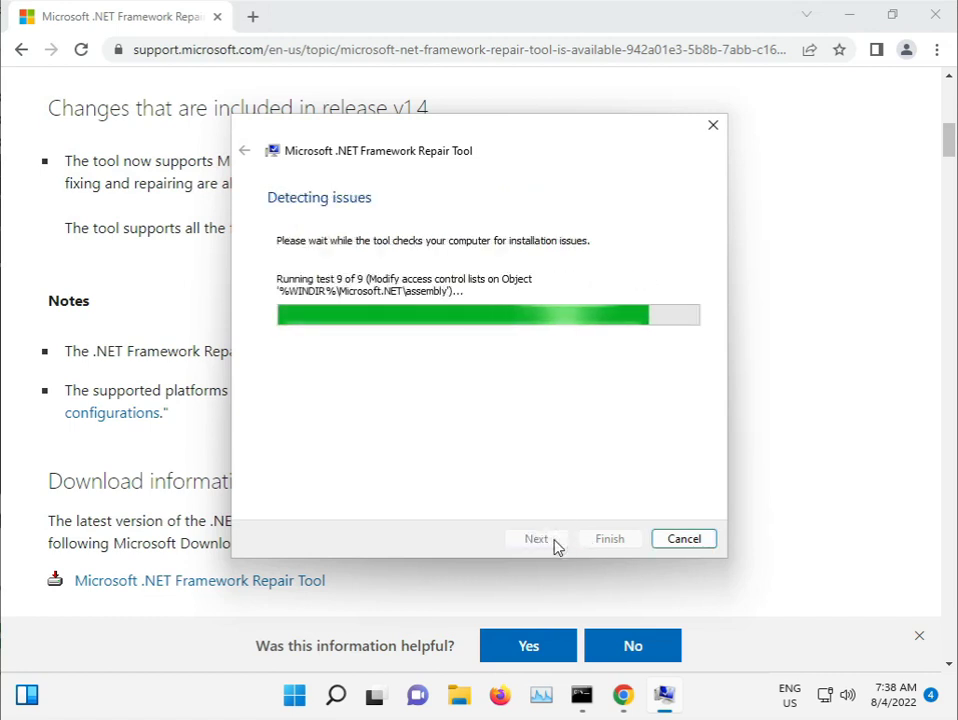
left_click(537, 539)
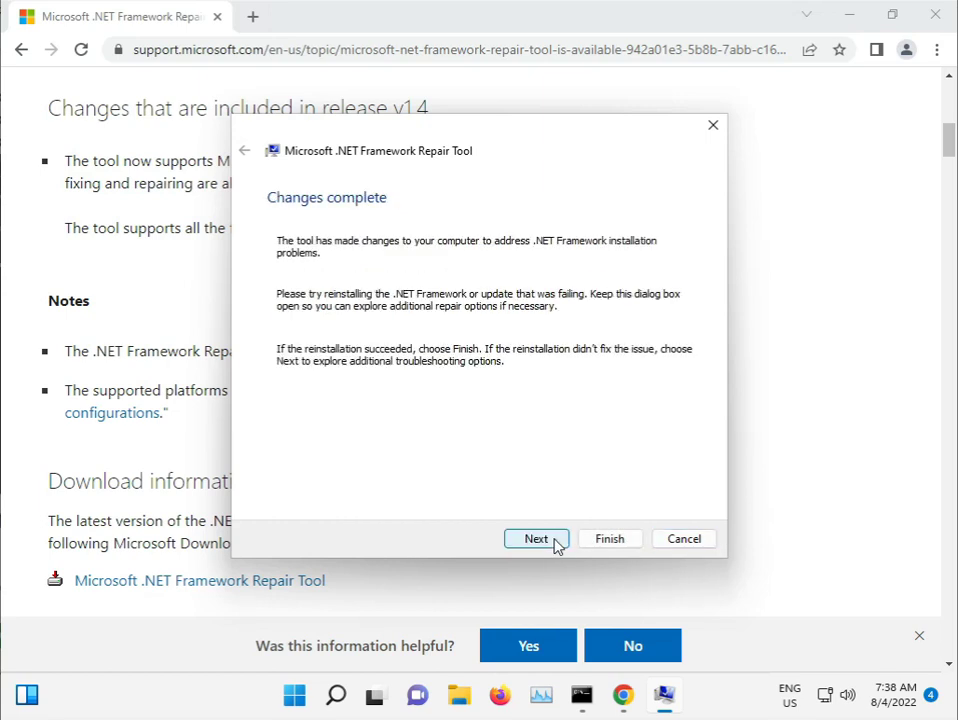
left_click(541, 540)
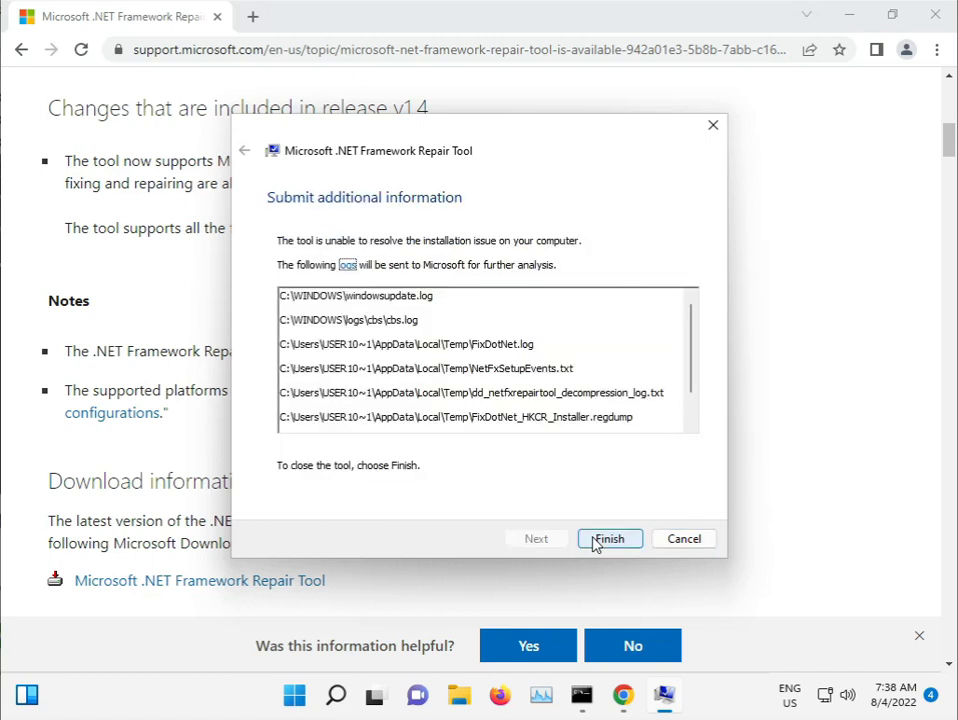
left_click(594, 540)
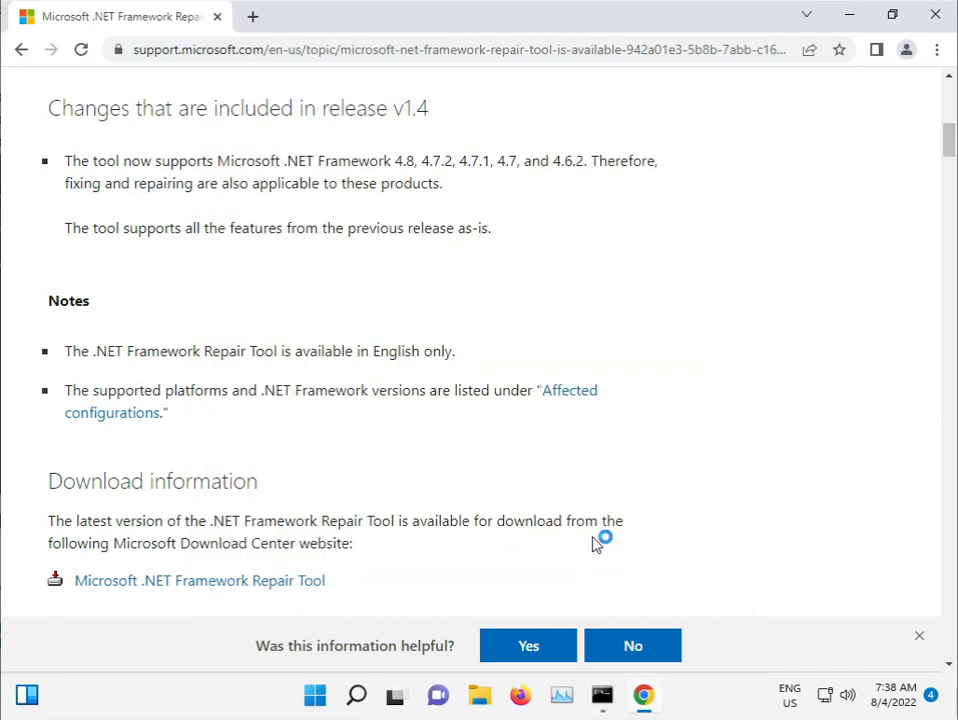
Step: Minimize Chrome to reveal the desktop, then open and dismiss the Start menu
left_click(849, 14)
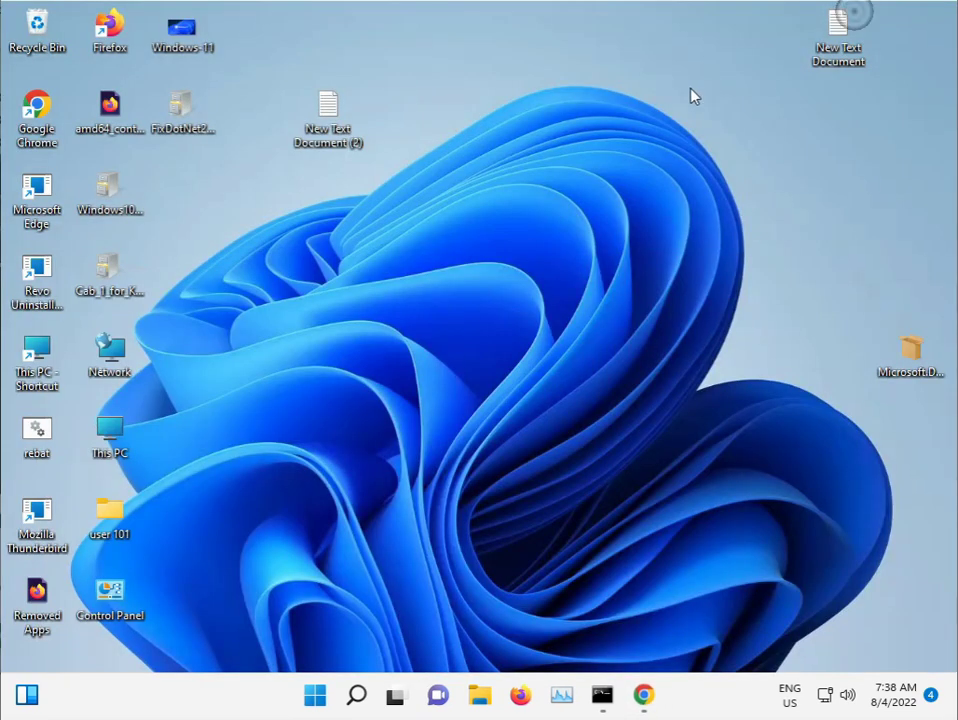
left_click(316, 700)
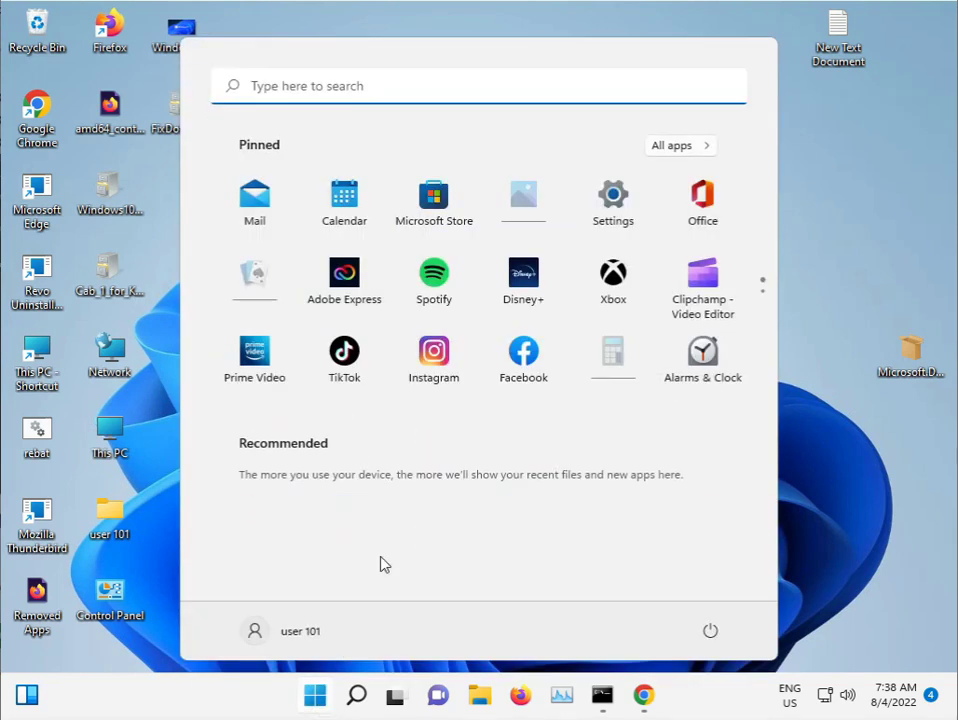
left_click(782, 450)
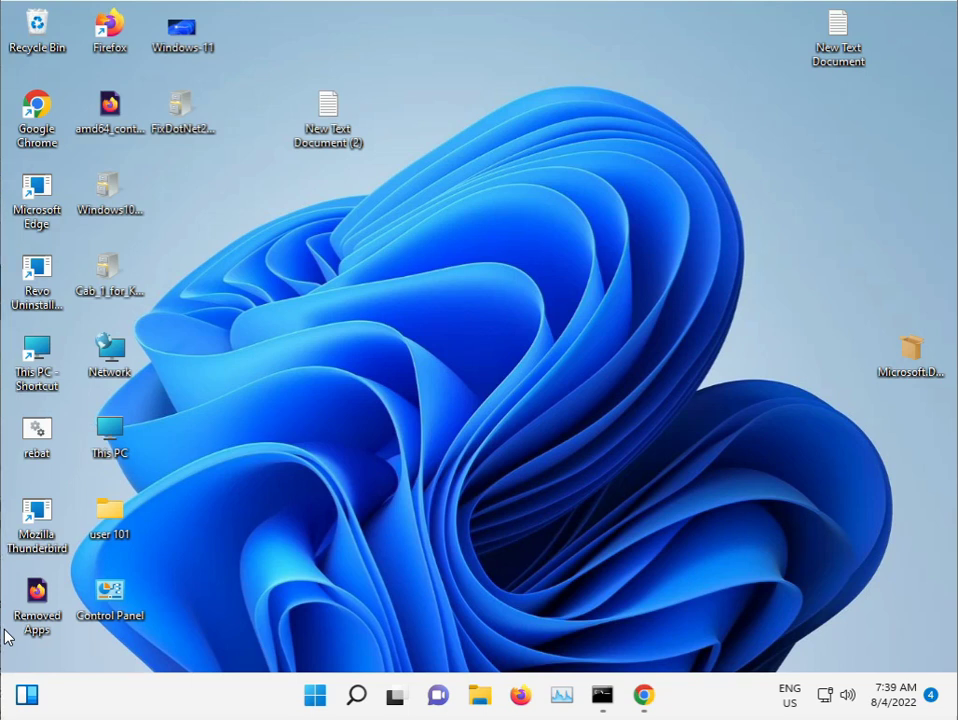
Step: Browse from This PC through Local Disk (C:) and Windows into System32
left_click(315, 697)
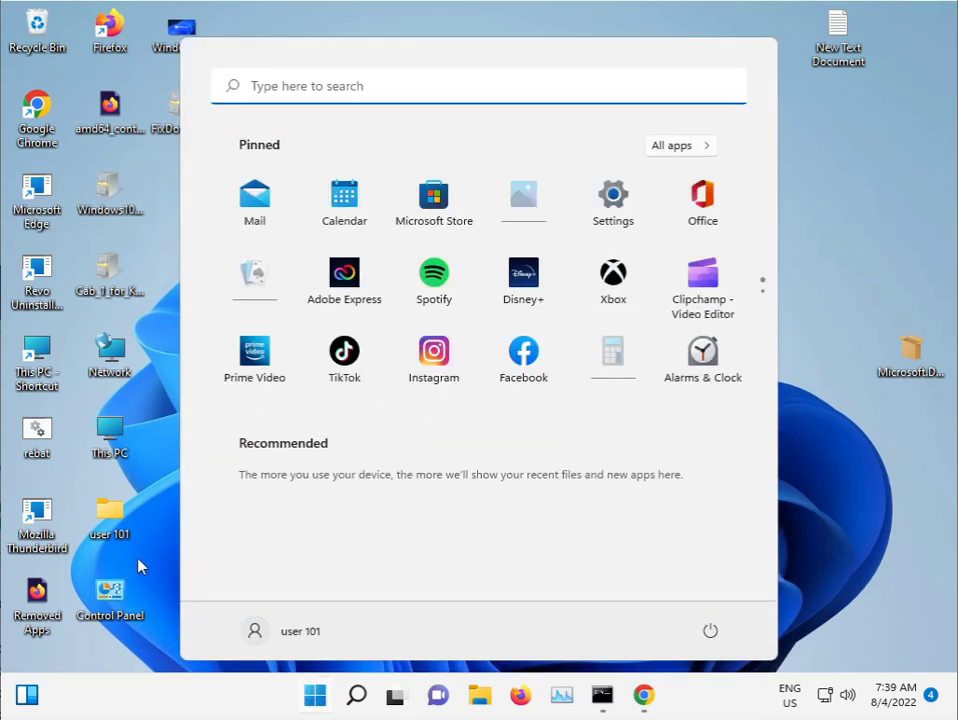
left_click(142, 560)
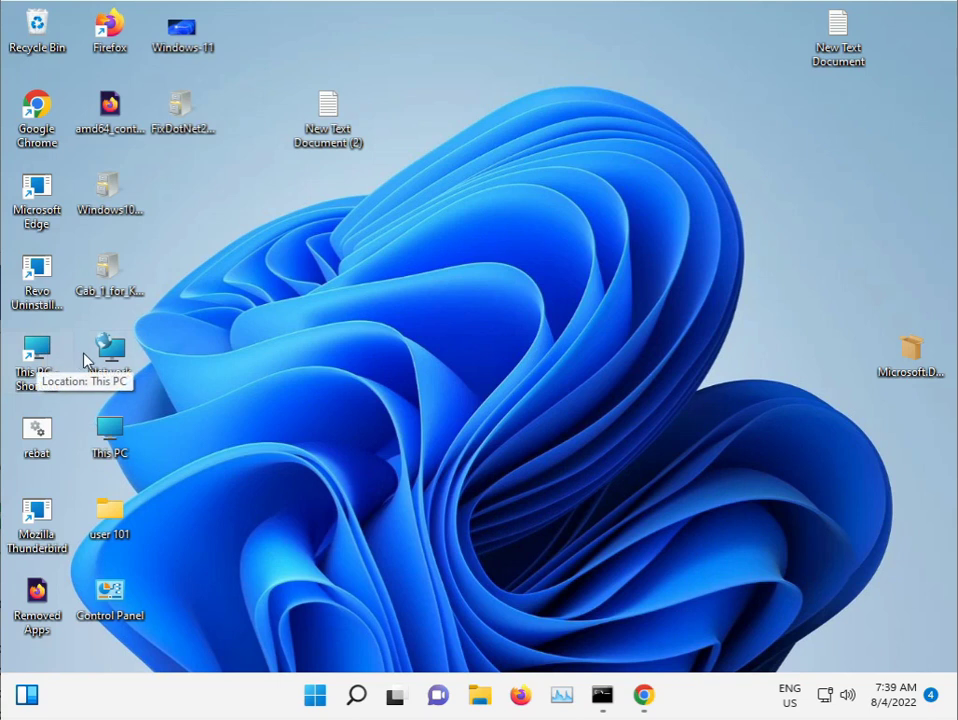
double_click(45, 348)
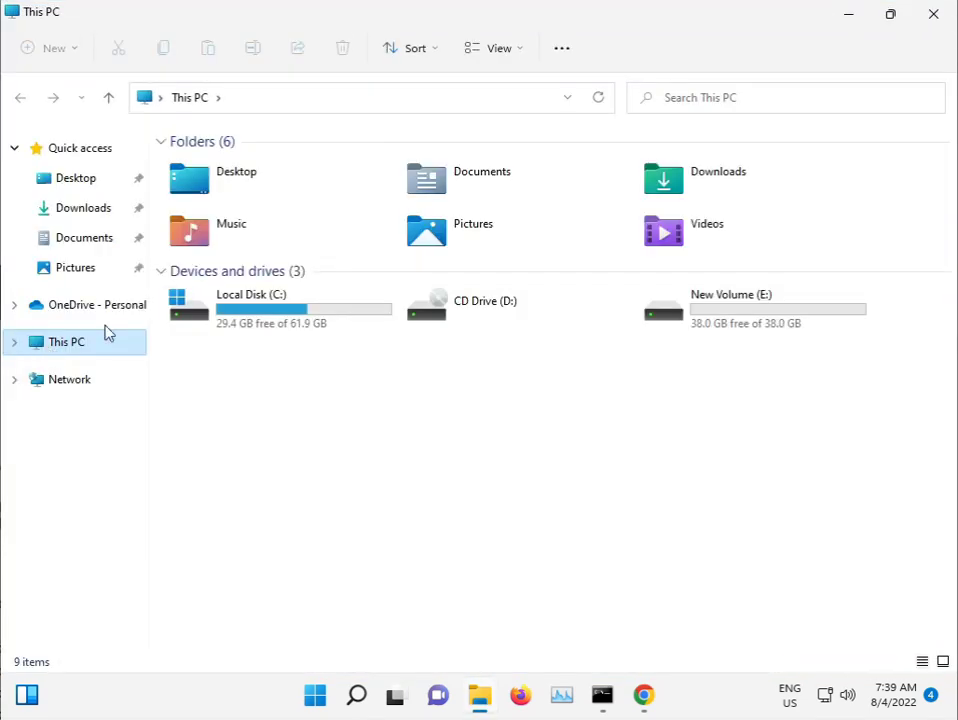
double_click(299, 318)
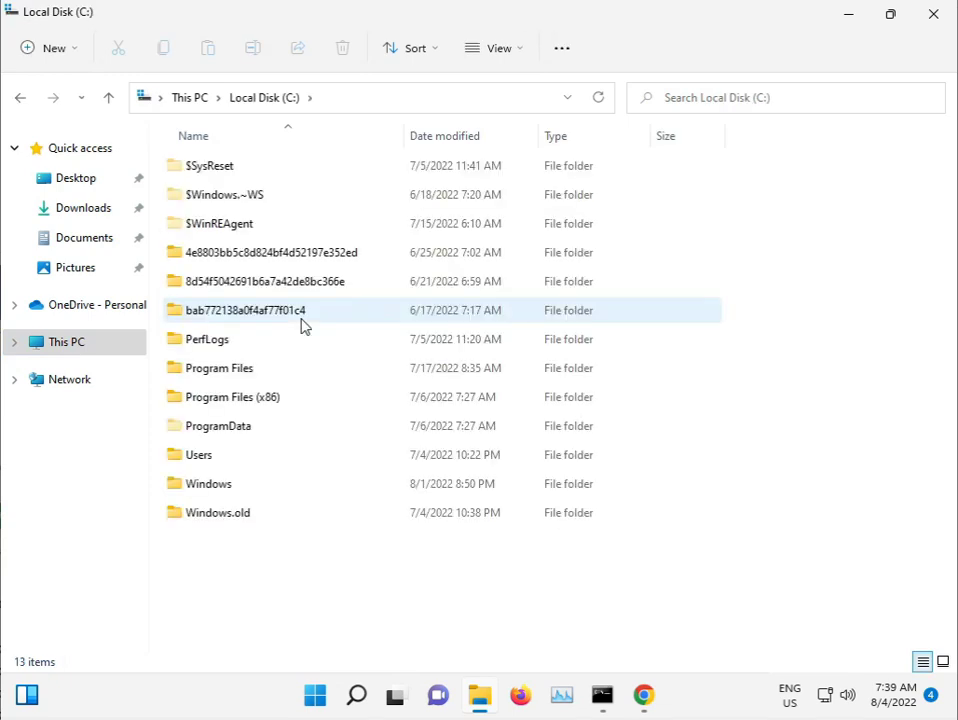
double_click(235, 489)
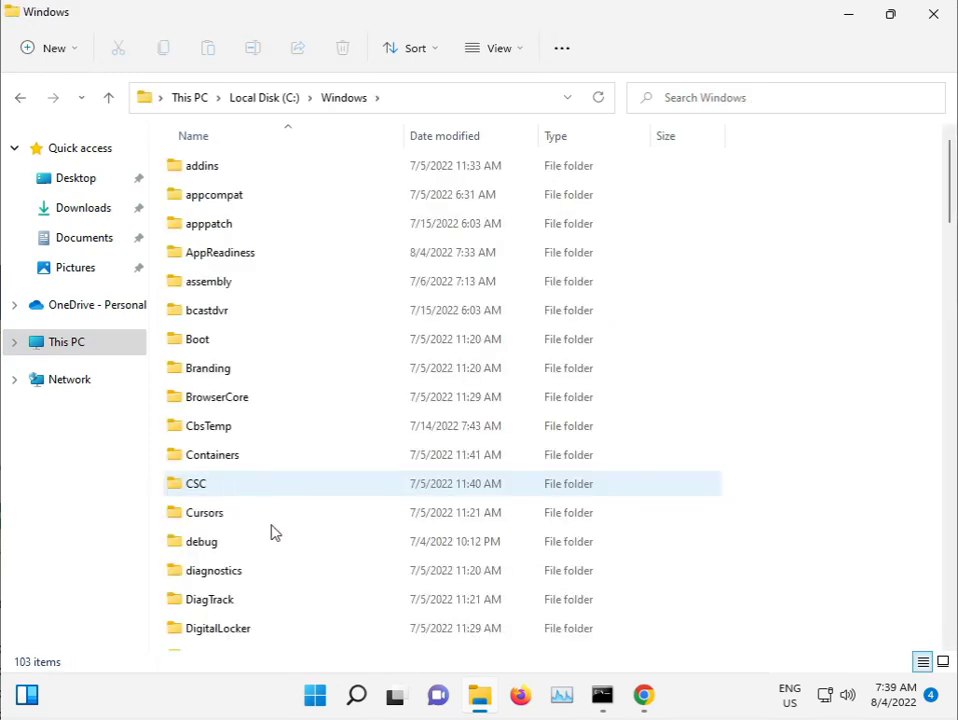
scroll(276, 509, "down", 6)
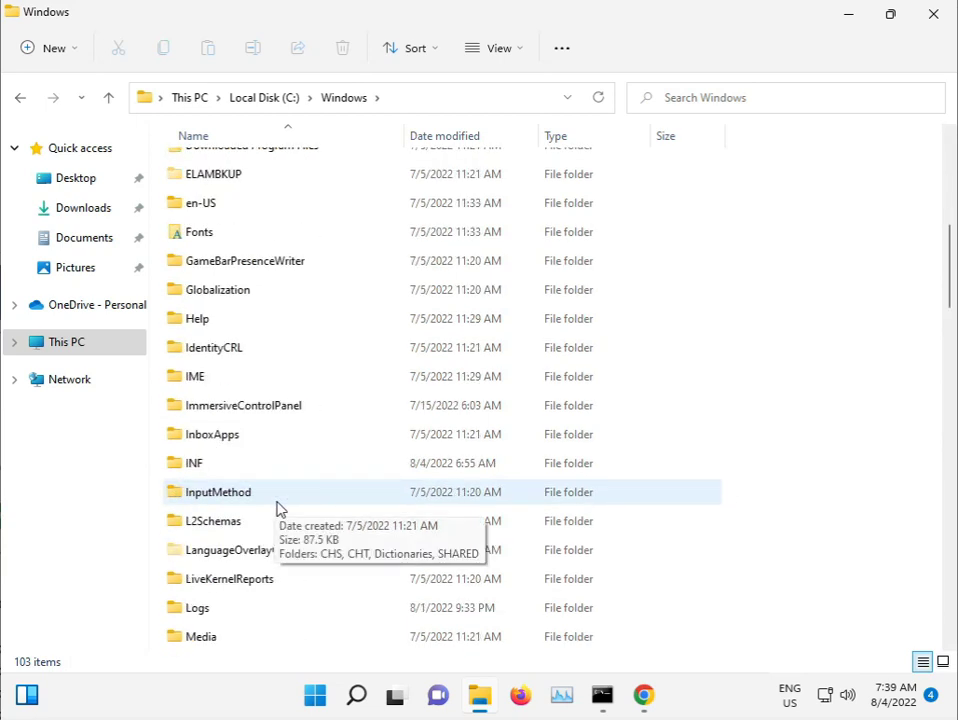
scroll(279, 510, "down", 5)
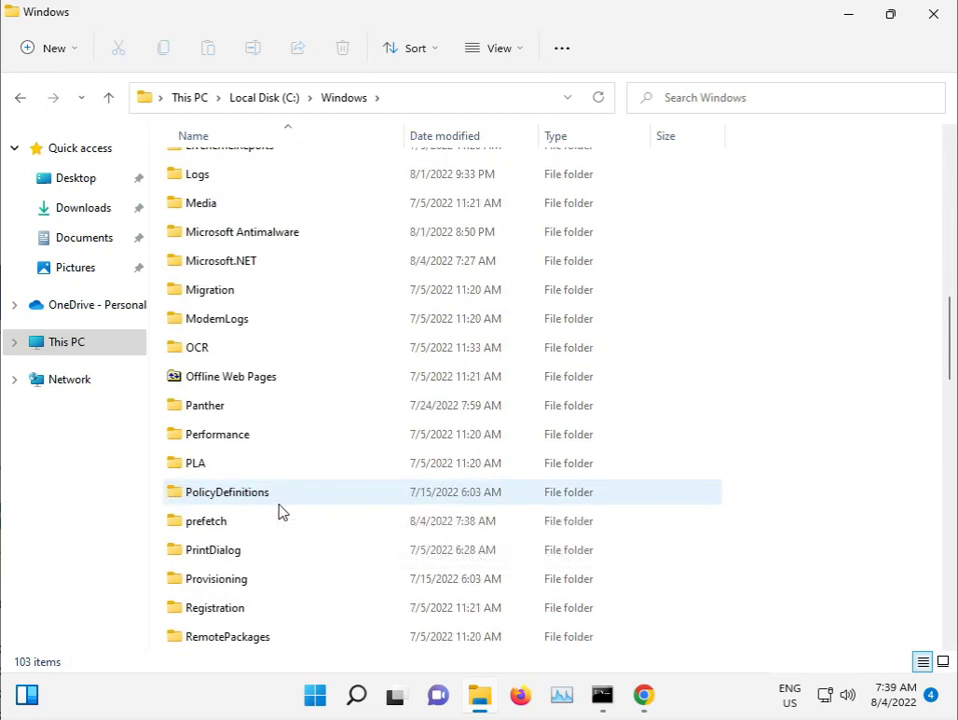
scroll(280, 511, "down", 3)
scroll(280, 511, "down", 2)
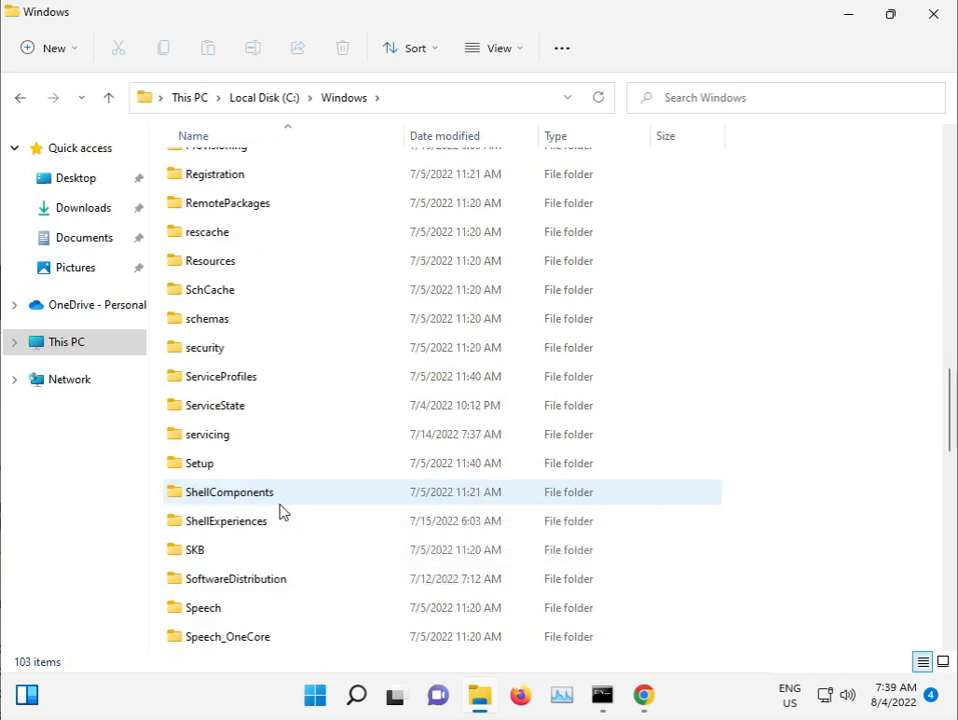
scroll(280, 511, "down", 1)
scroll(280, 511, "down", 3)
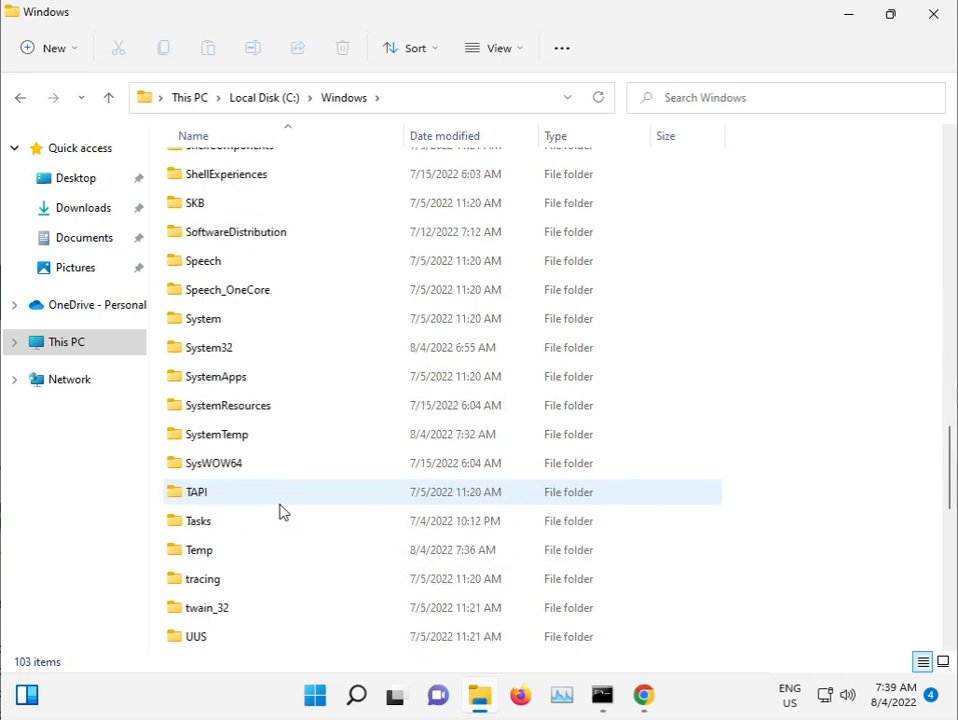
double_click(222, 348)
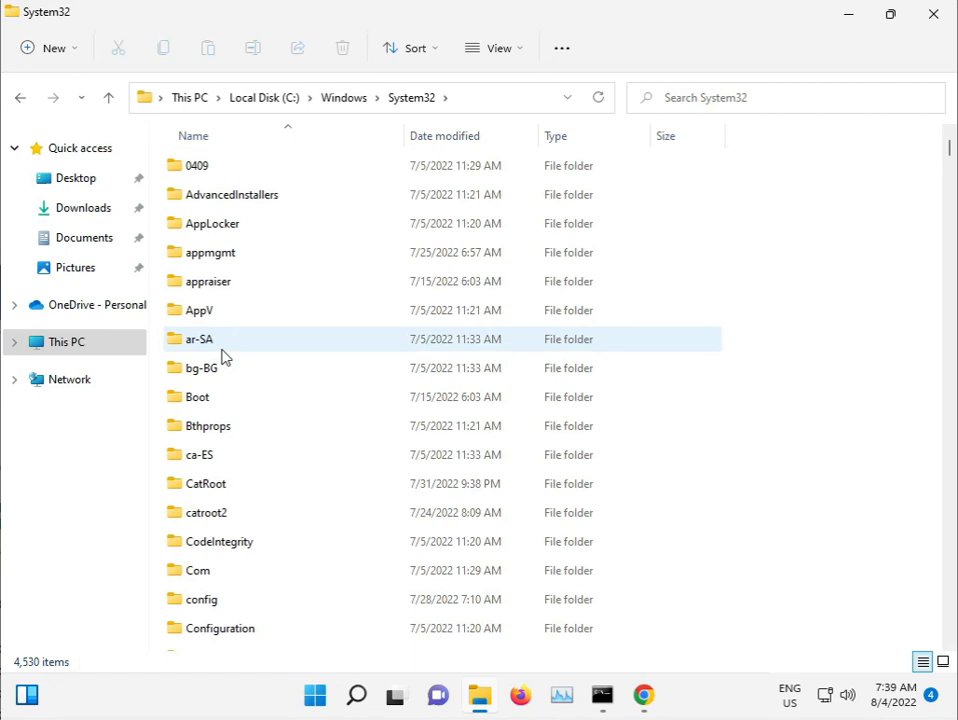
Step: Open catroot2, select its three items and permanently delete them with Shift+Delete
double_click(240, 508)
mouse_move(244, 443)
left_mouse_down()
mouse_move(243, 262)
mouse_move(255, 170)
left_mouse_up()
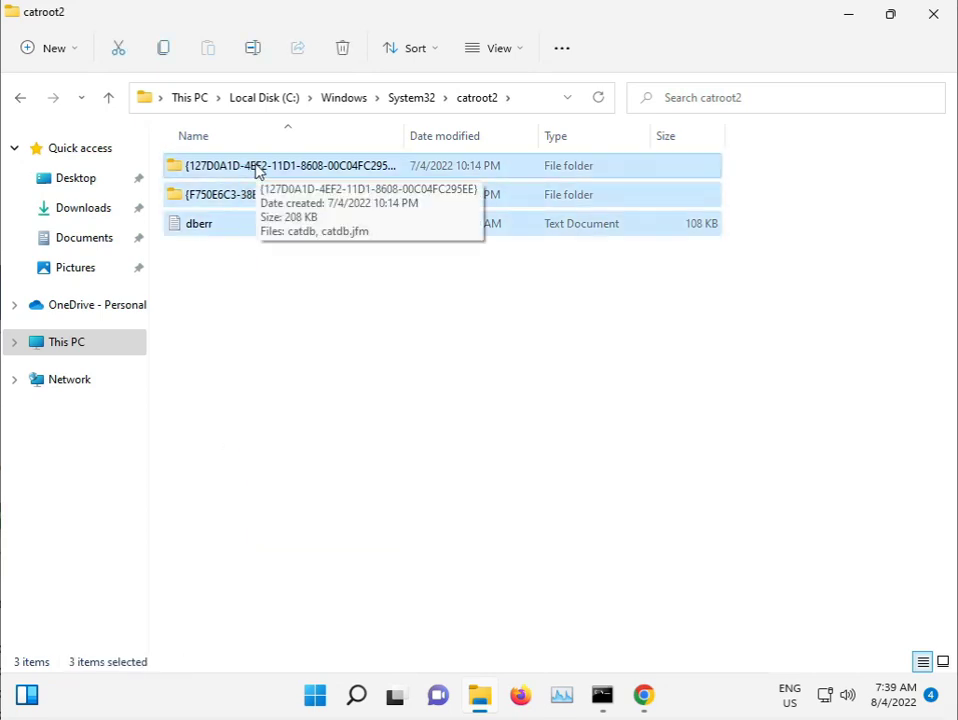
key("shift+Delete")
key("Return")
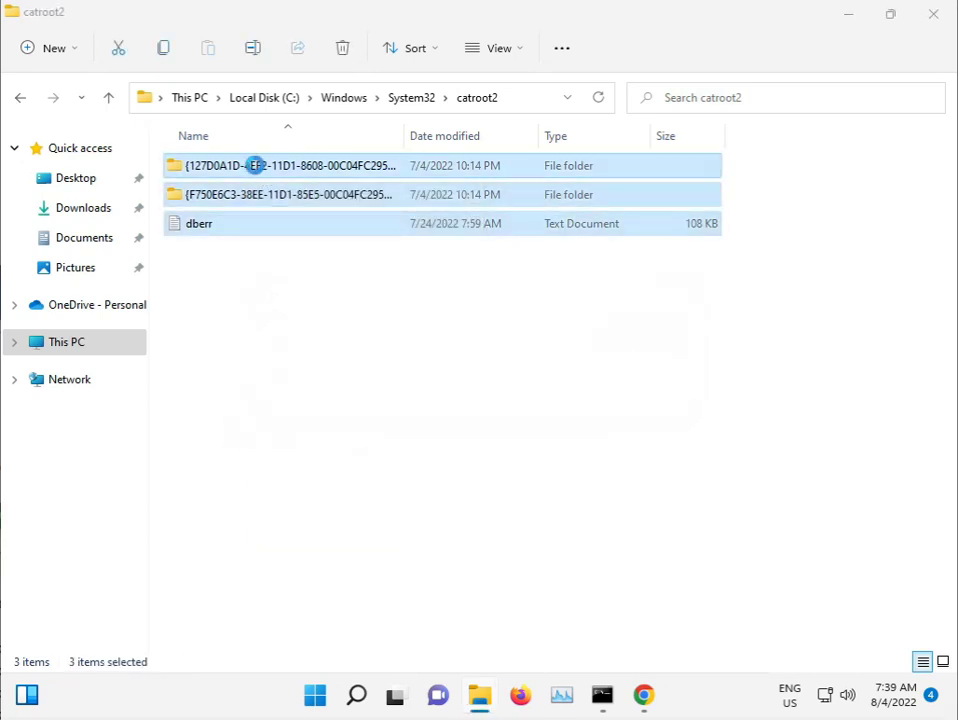
Step: Grant administrator permission, skip all files in use, and return to System32
left_click(252, 225)
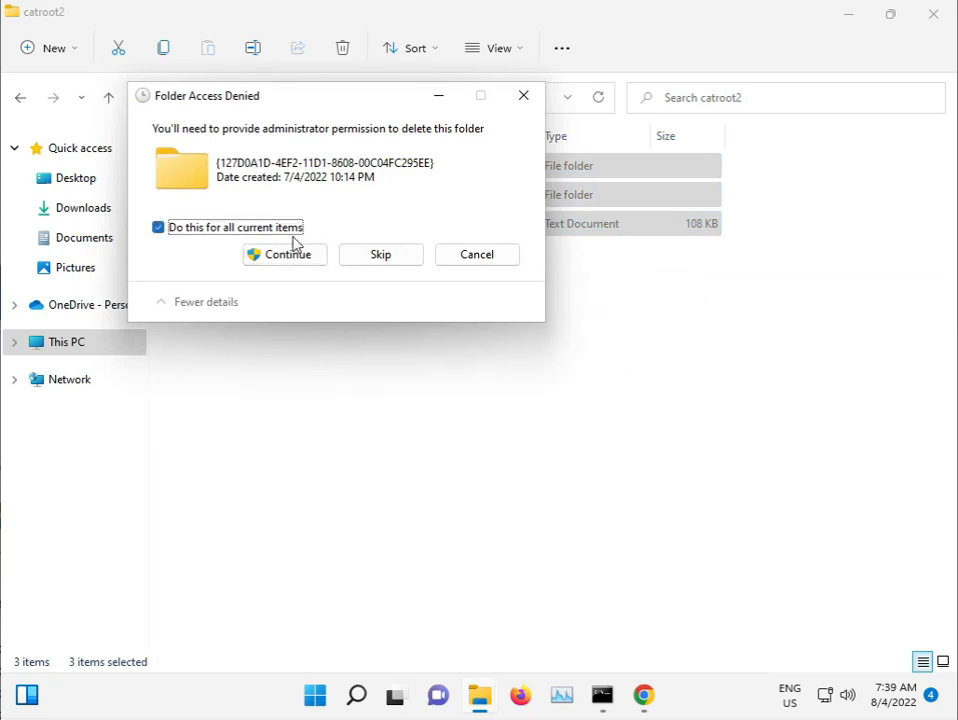
left_click(293, 250)
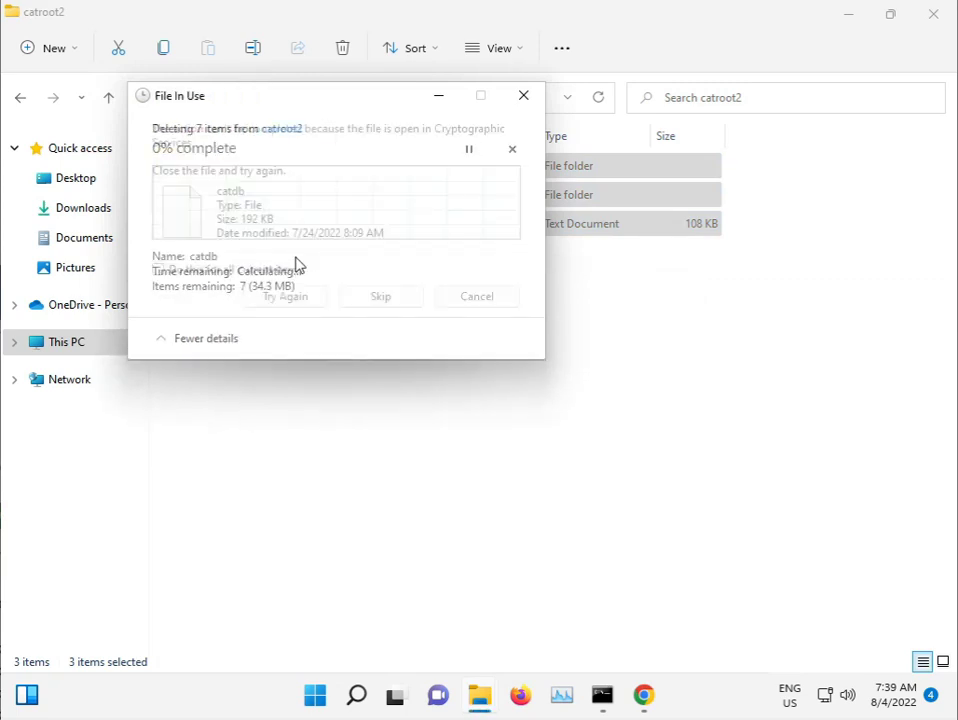
left_click(360, 297)
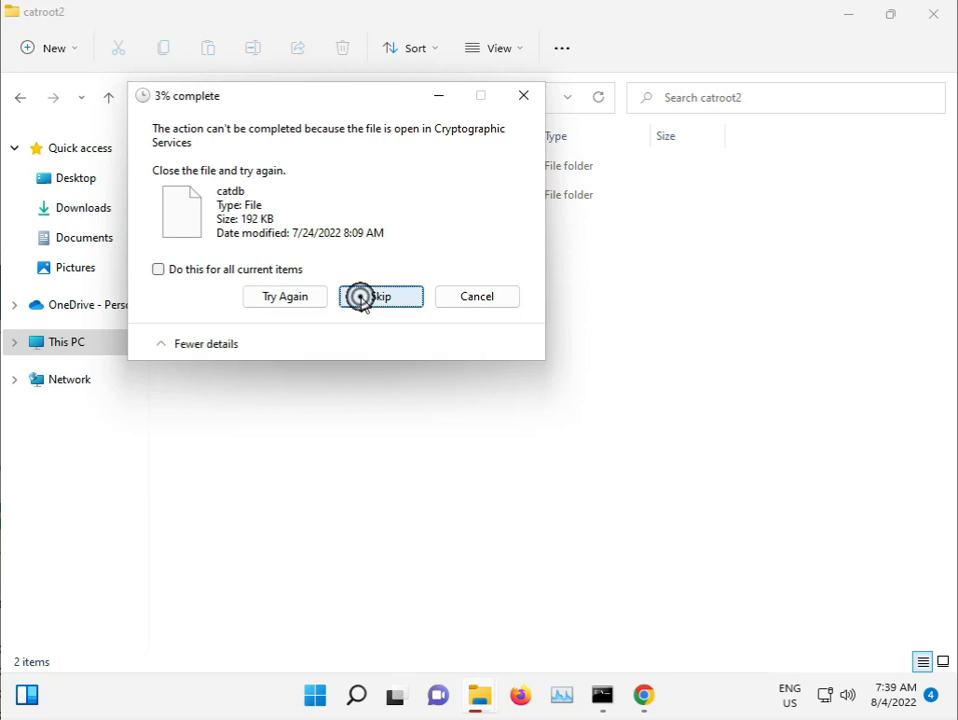
left_click(260, 270)
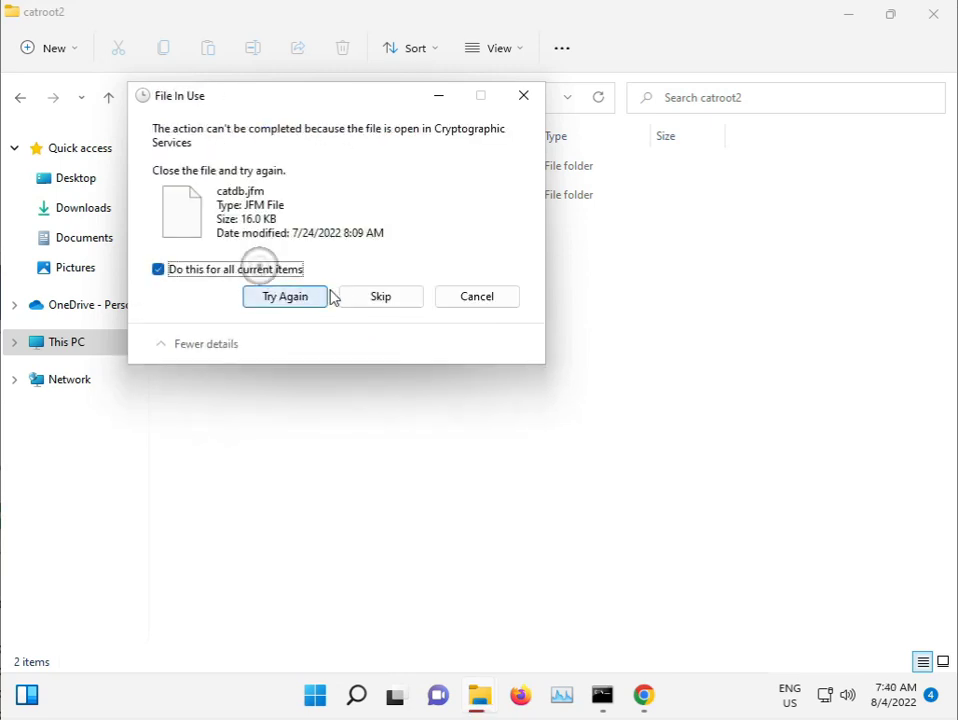
left_click(365, 298)
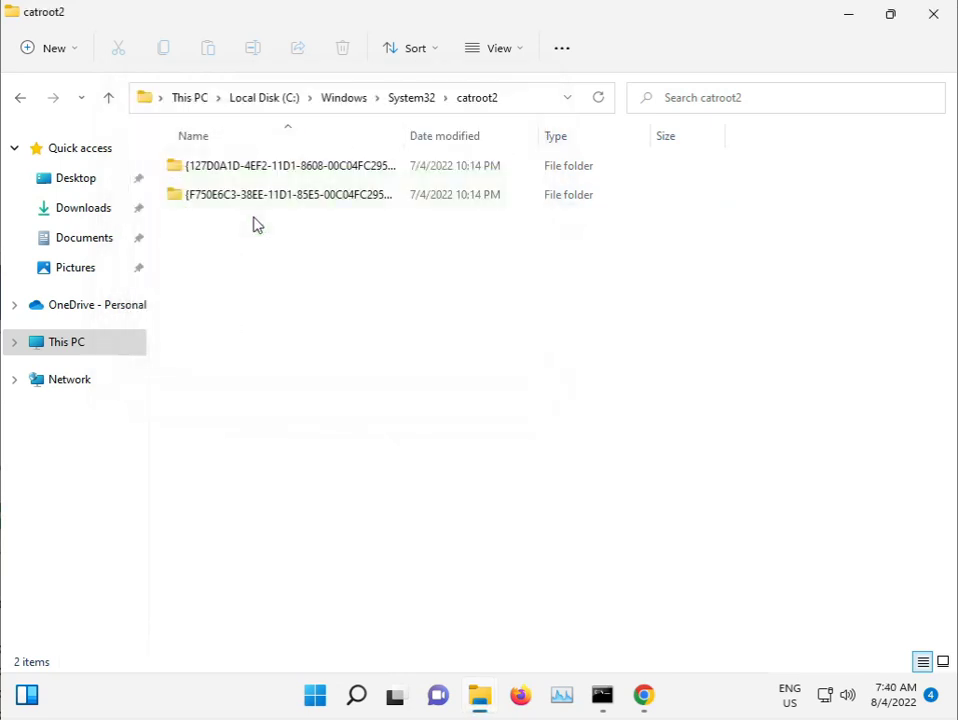
left_click(411, 98)
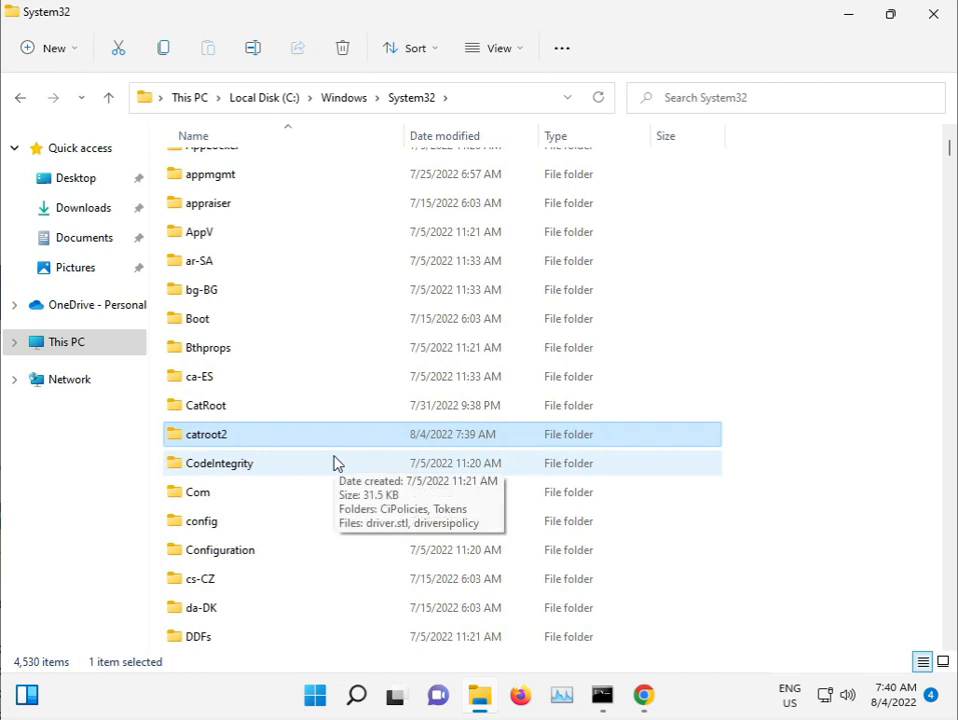
Step: Scroll down and back up through the System32 file list
scroll(335, 463, "down", 1)
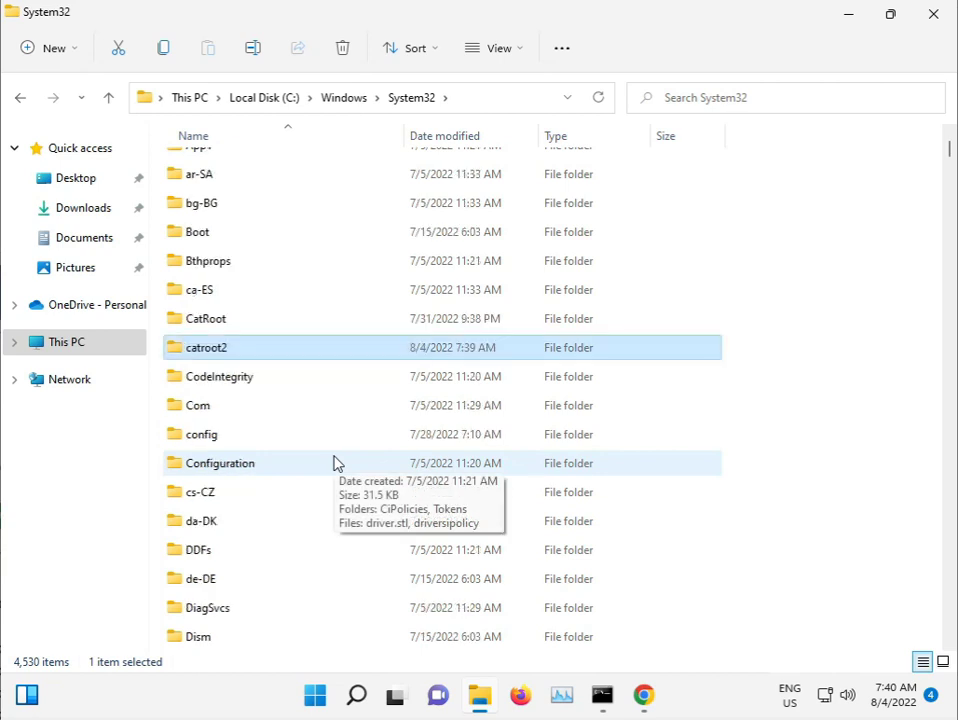
scroll(335, 463, "down", 1)
scroll(335, 463, "down", 4)
scroll(335, 463, "down", 4)
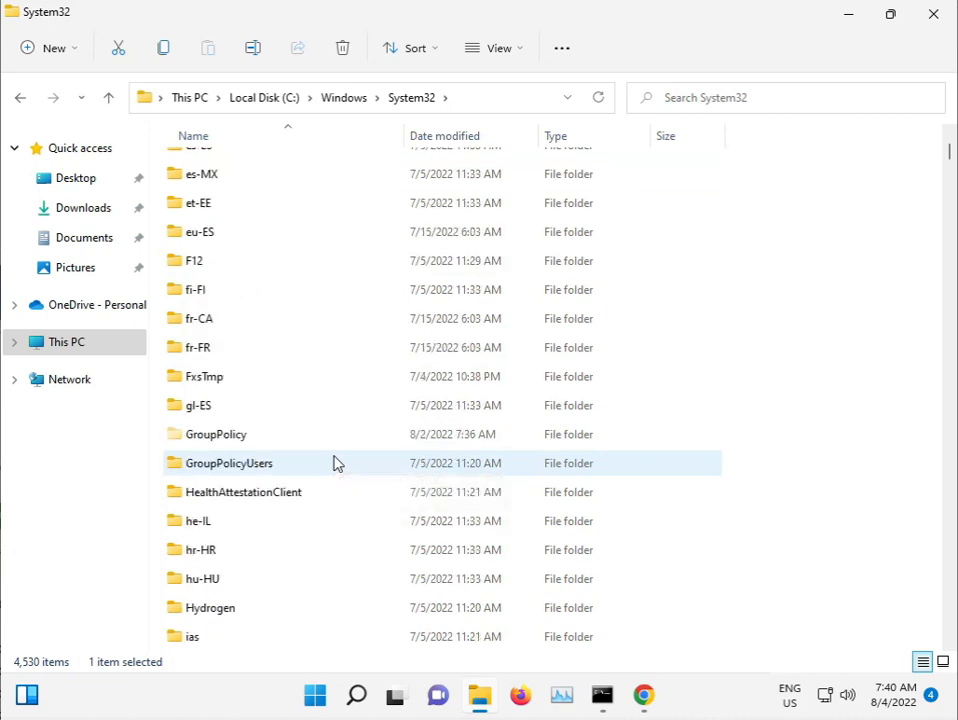
scroll(335, 463, "down", 10)
scroll(335, 463, "down", 4)
scroll(335, 463, "down", 5)
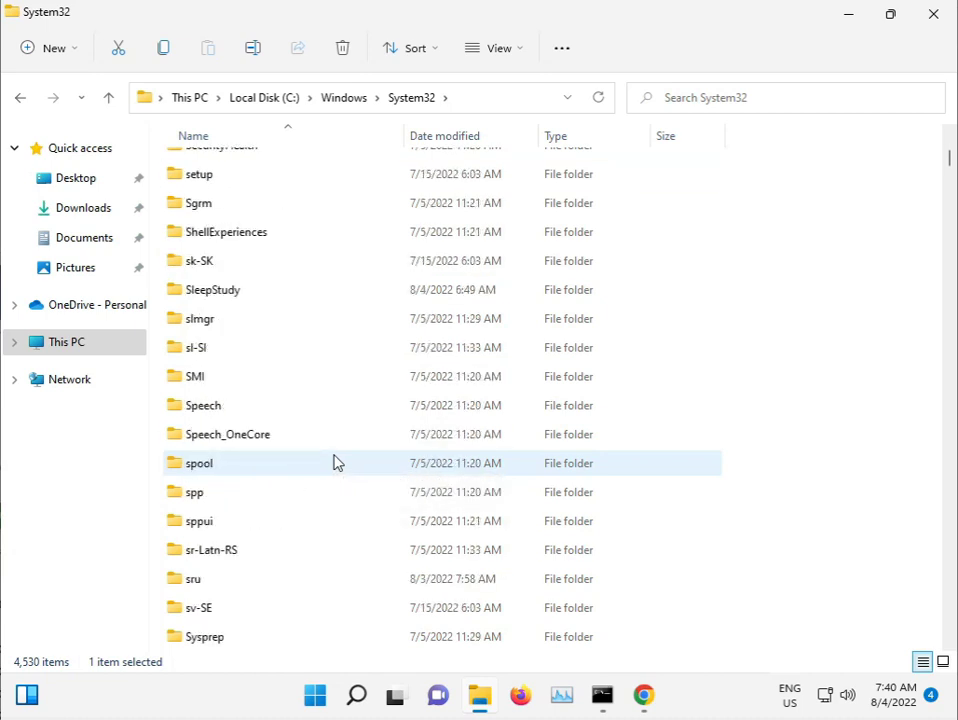
scroll(335, 463, "down", 1)
scroll(335, 463, "down", 1)
scroll(335, 463, "up", 1)
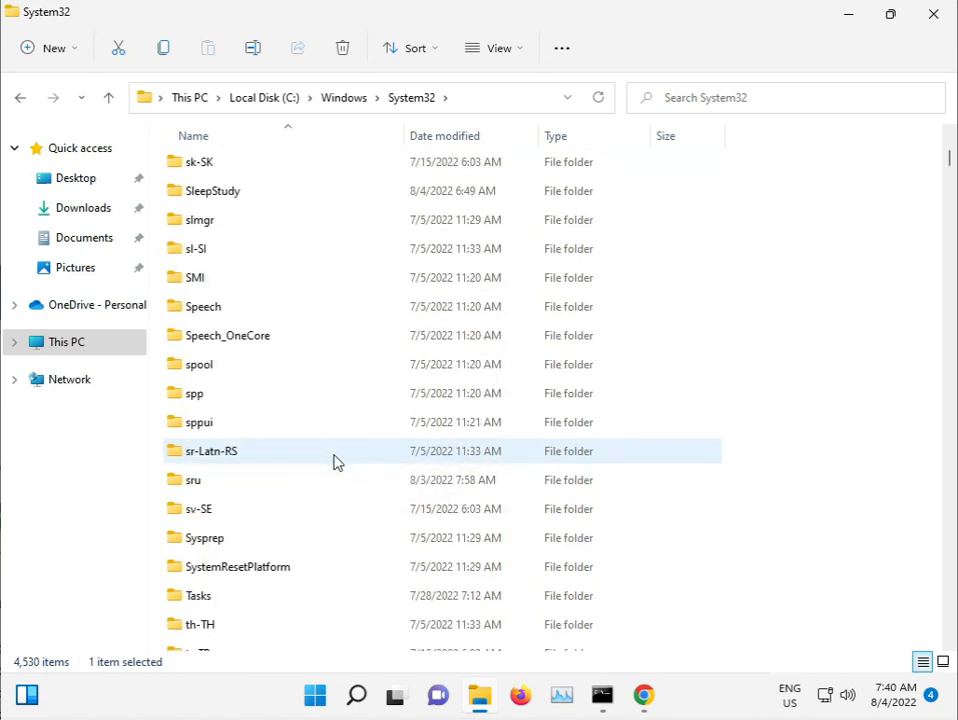
scroll(335, 463, "up", 1)
scroll(335, 463, "up", 1)
scroll(335, 463, "up", 1)
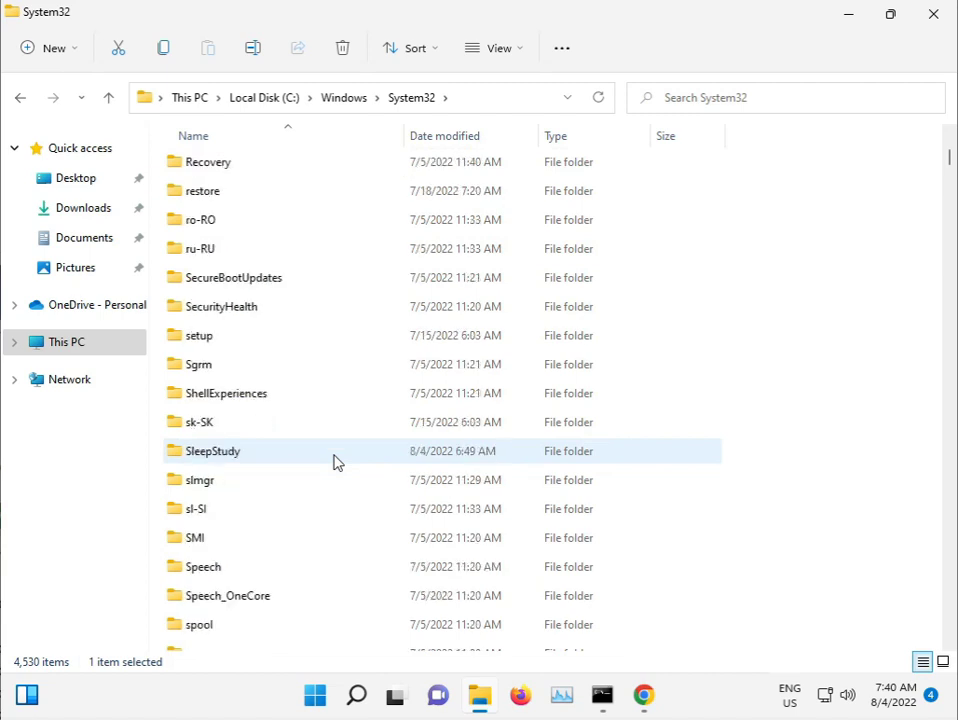
scroll(337, 462, "down", 1)
Step: Type-ahead through System32 files starting with 'd', 'sam', 'sce' and 'sdi'
left_click(332, 460)
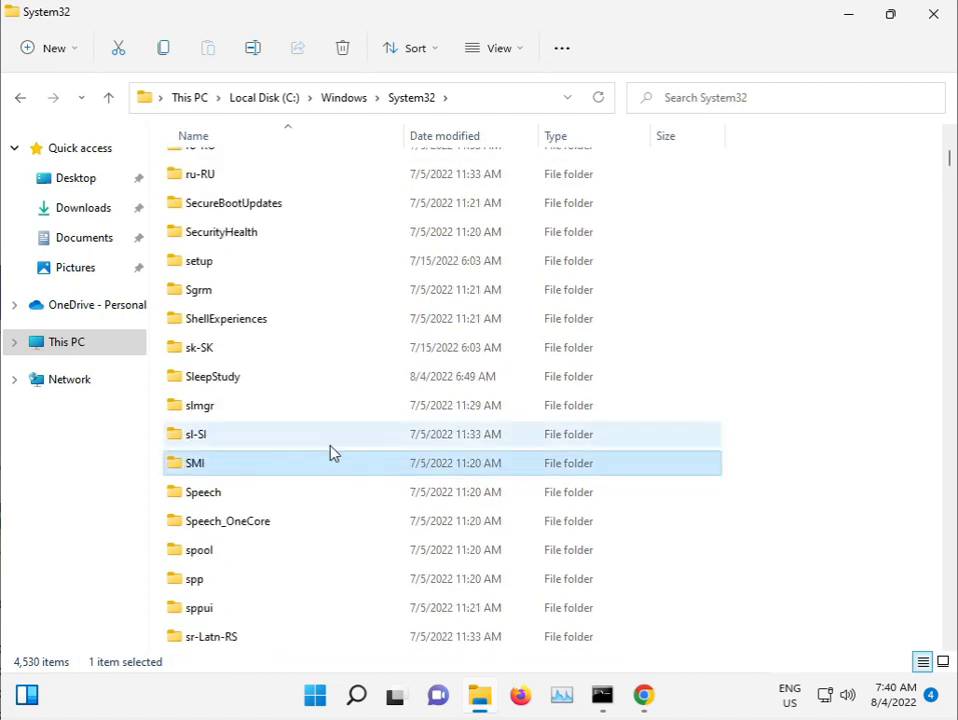
key("d")
type("3")
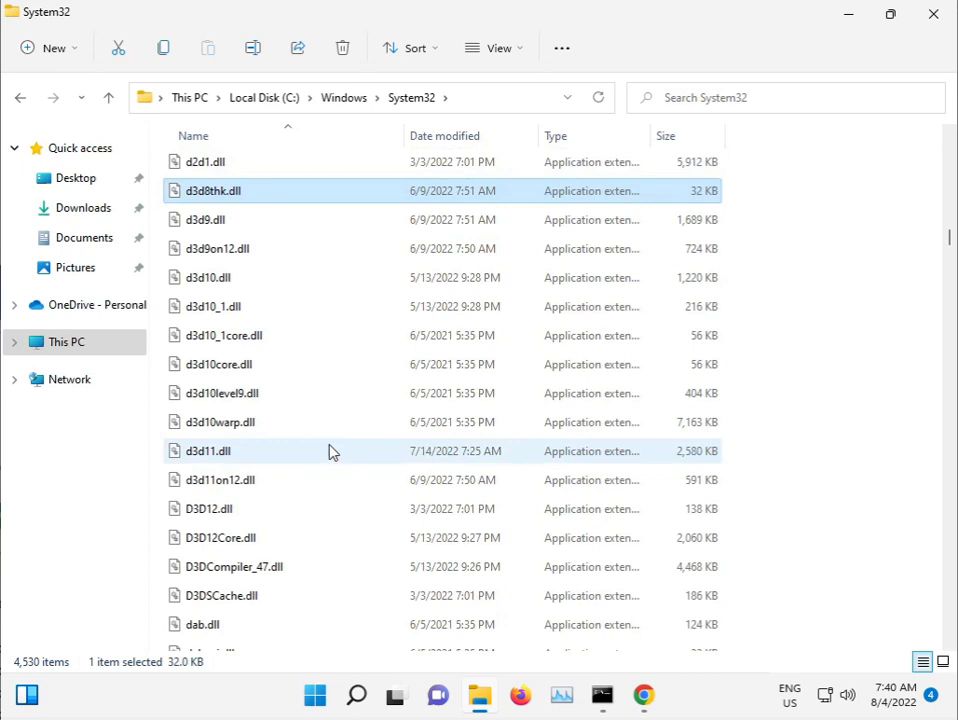
type("sam")
key("Down")
key("Down")
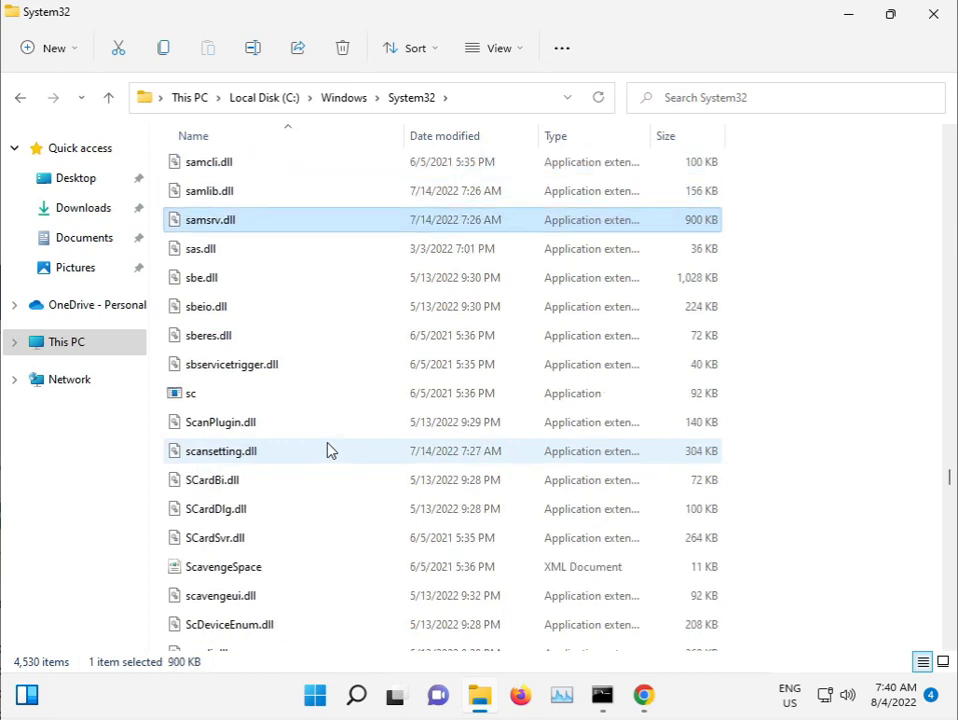
key("Down")
key("Down")
type("sce")
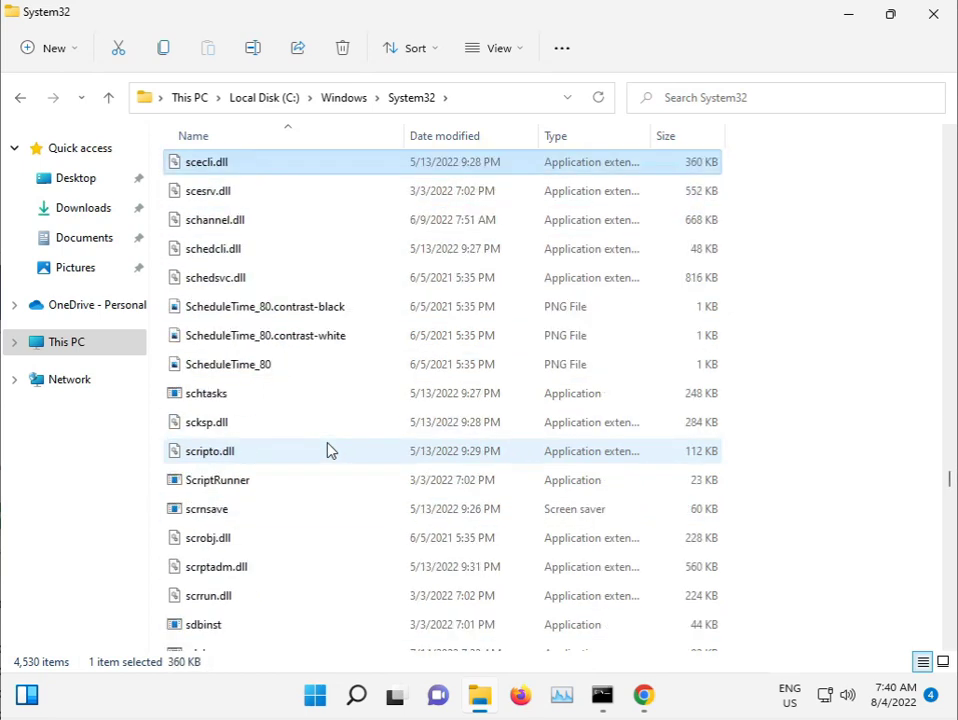
key("Down")
key("Down")
key("Down")
key("Down")
type("sd")
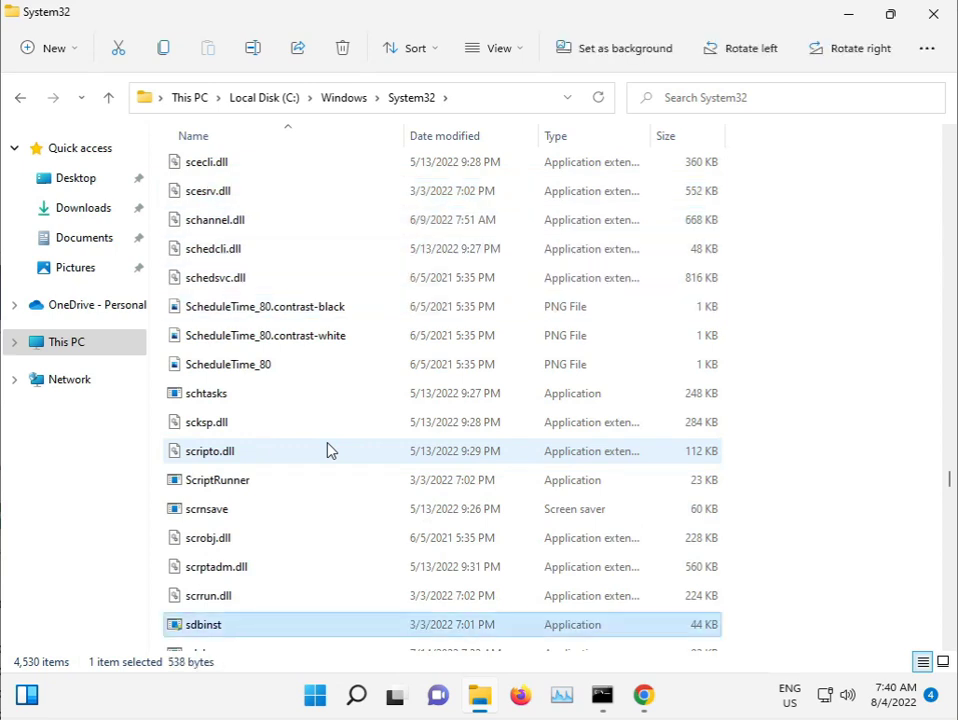
type("i")
key("Down")
key("Down")
key("Down")
key("Down")
key("Down")
key("Down")
key("Down")
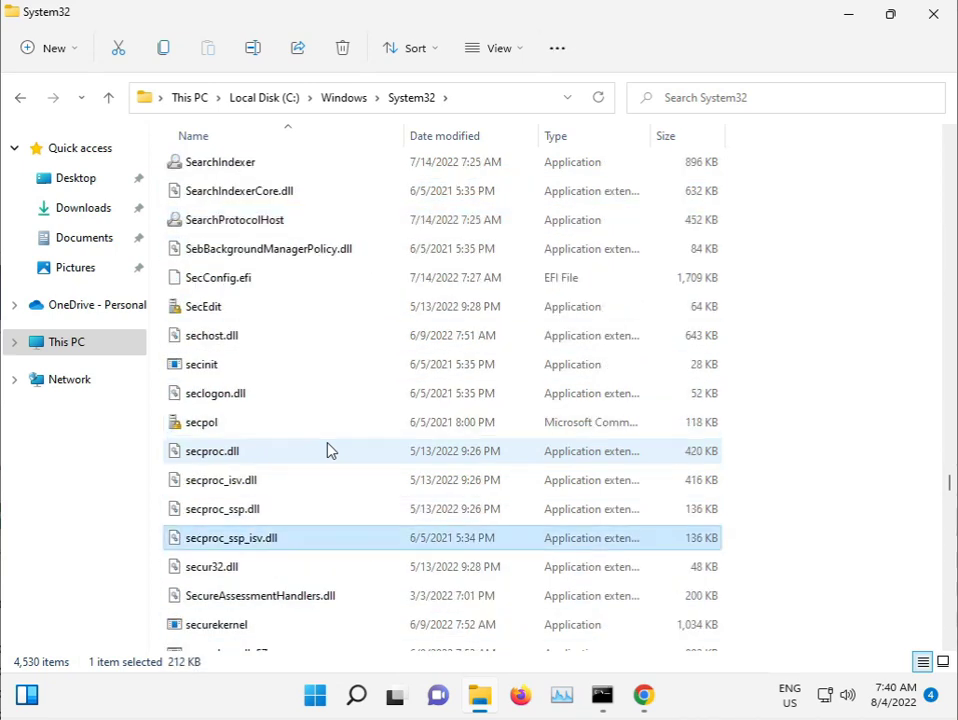
key("Down")
key("Down")
key("Down")
key("Down")
key("Down")
key("Down")
key("Down")
key("Down")
key("Down")
key("Down")
key("Down")
key("Down")
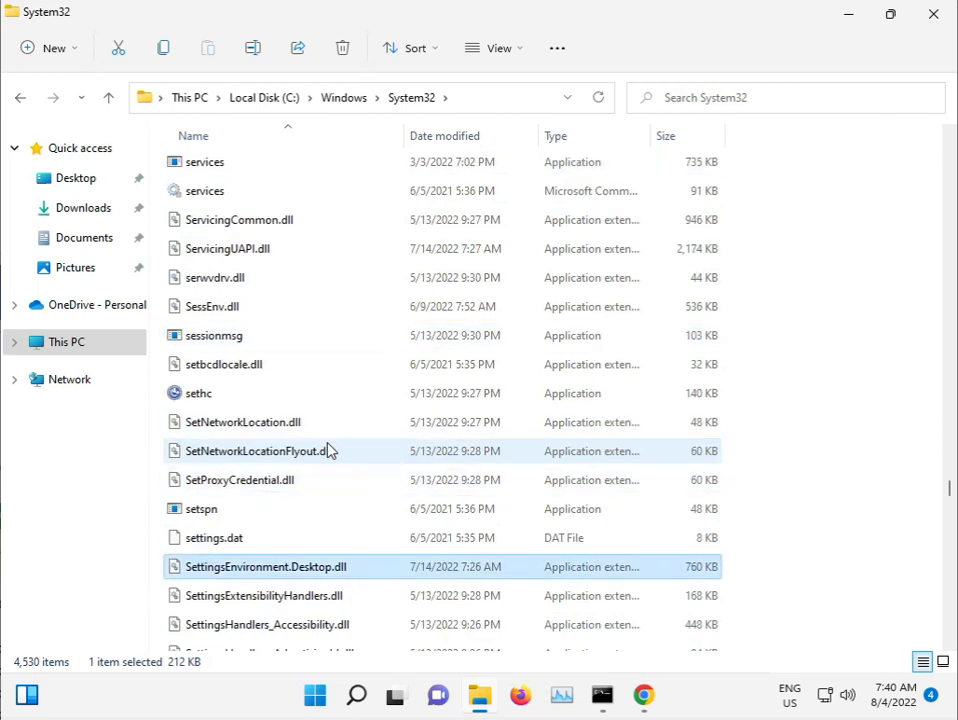
key("Down")
key("Down")
key("Down")
key("Down")
key("Down")
key("Down")
key("Down")
key("Down")
key("Down")
key("Down")
key("Down")
key("Down")
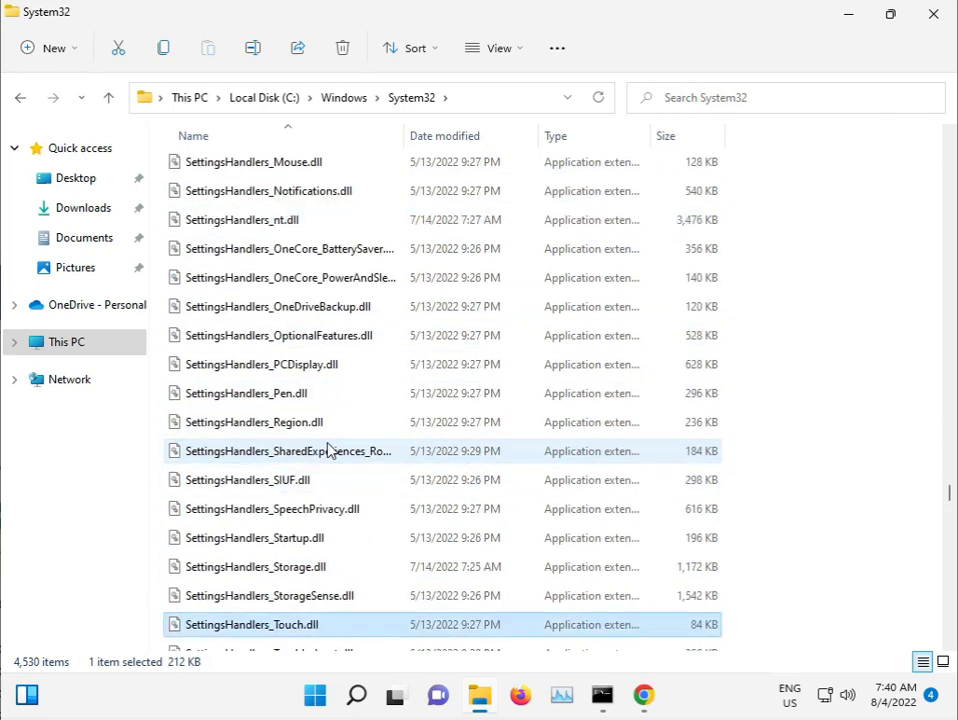
key("Down")
key("Down")
key("Down")
key("Down")
key("Down")
key("Down")
key("Down")
Step: Go up to C:\Windows and bring the SoftwareDistribution folder into view
left_click(350, 98)
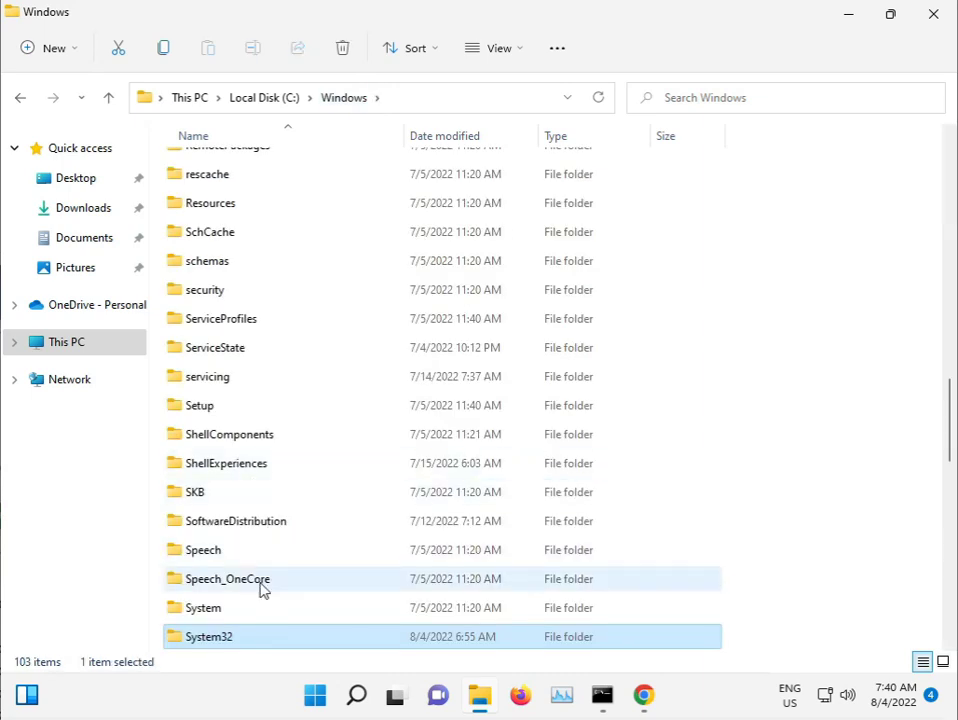
mouse_move(228, 579)
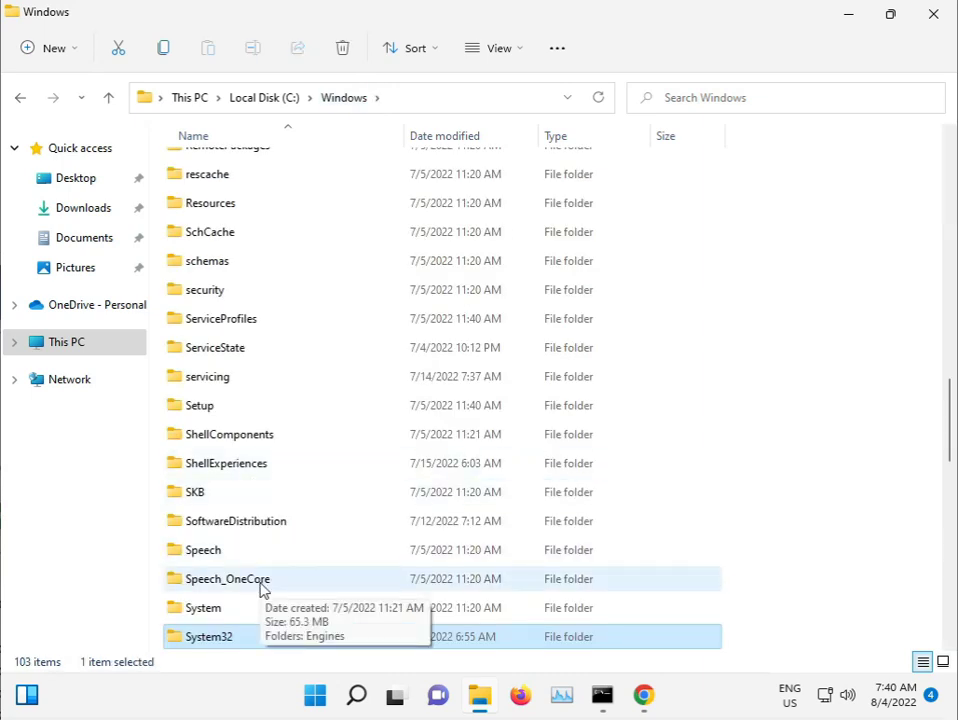
key("Down")
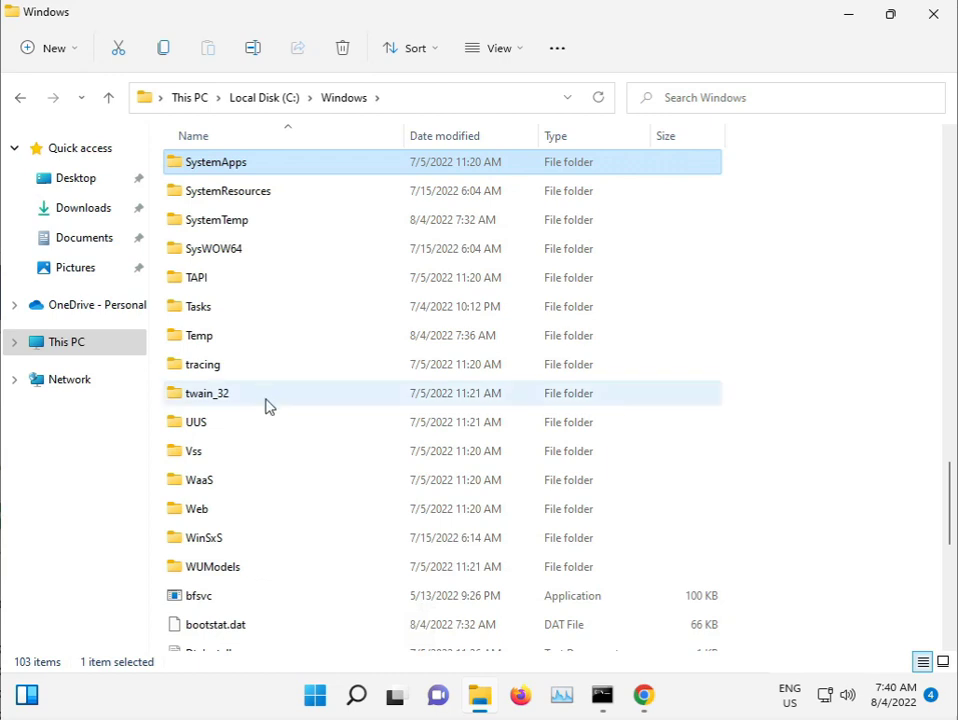
key("Down")
key("Down")
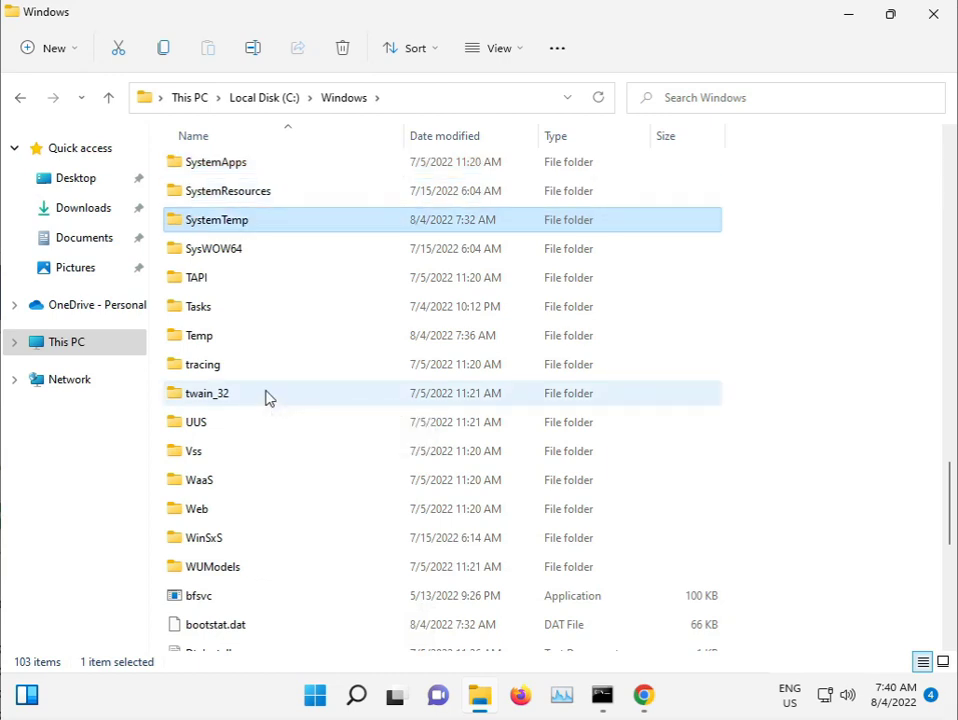
key("Down")
scroll(272, 366, "up", 1)
scroll(272, 366, "up", 3)
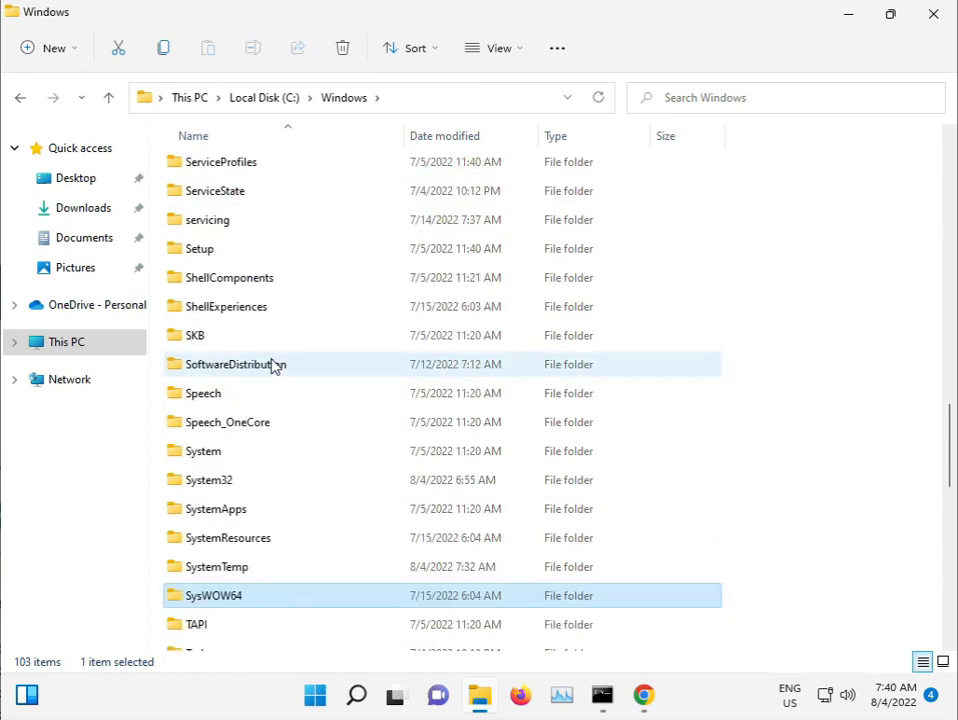
mouse_move(236, 364)
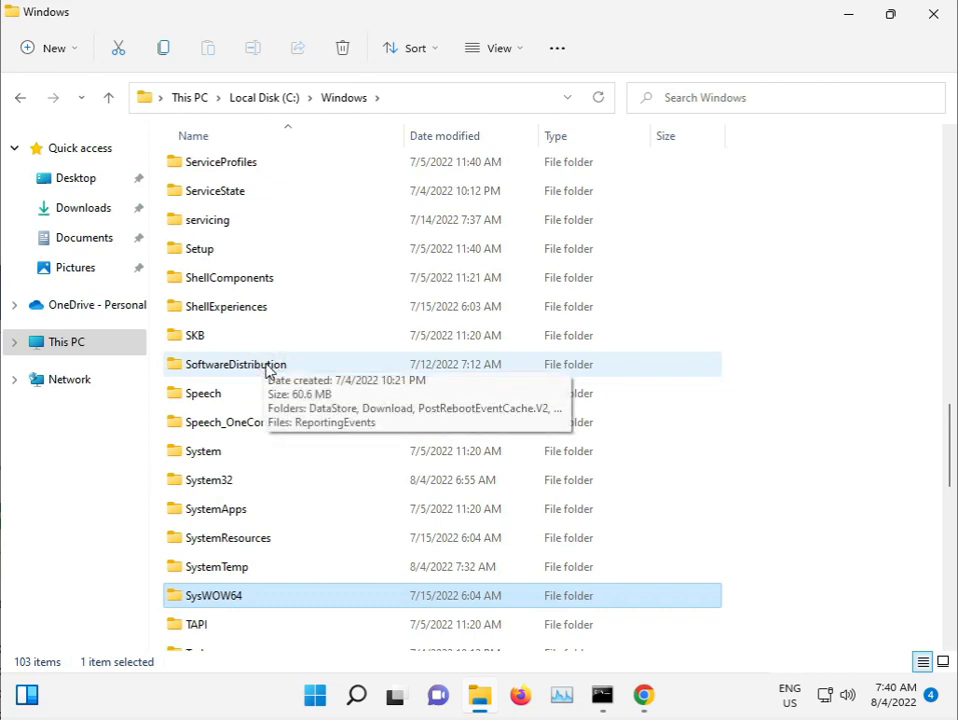
Step: Permanently delete everything in SoftwareDistribution, skipping all in-use files so DataStore and ReportingEvents remain
double_click(247, 366)
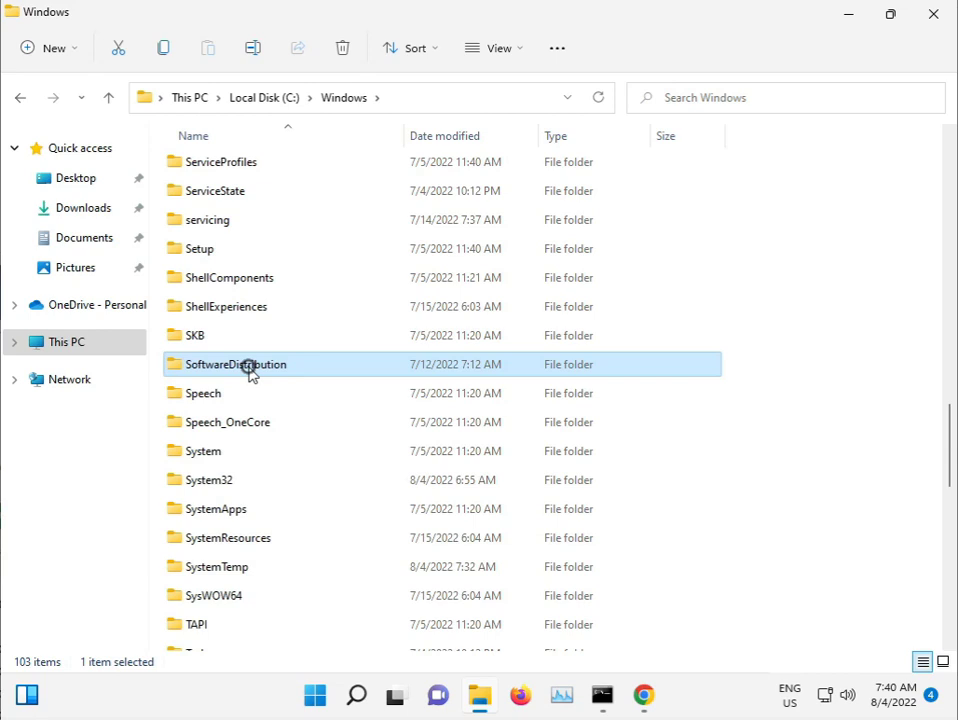
left_click_drag(260, 390, 247, 166)
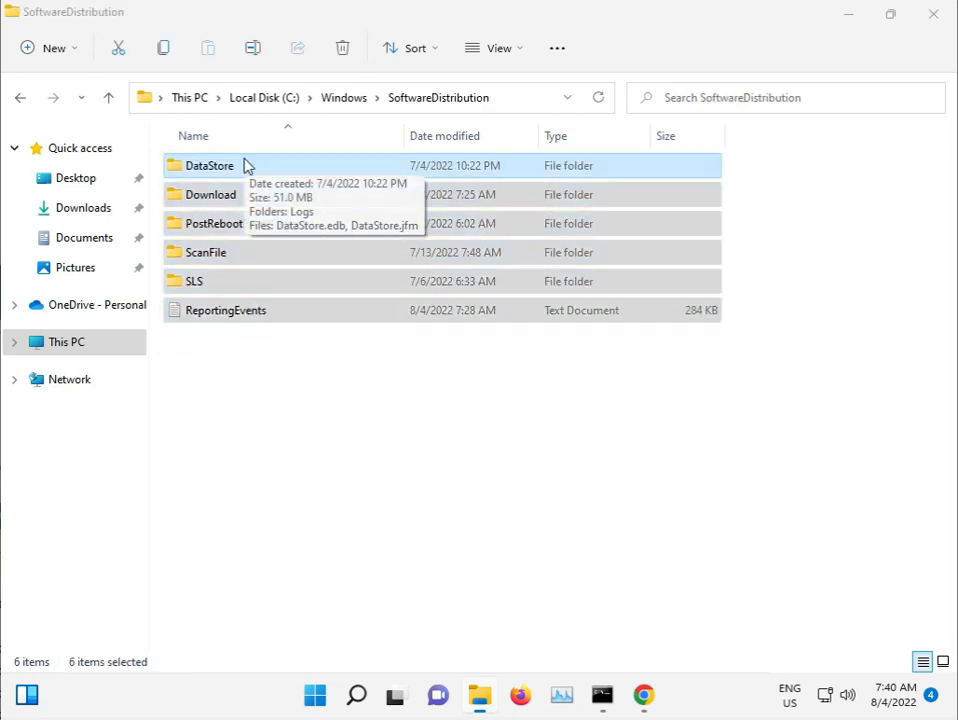
key("shift+Delete")
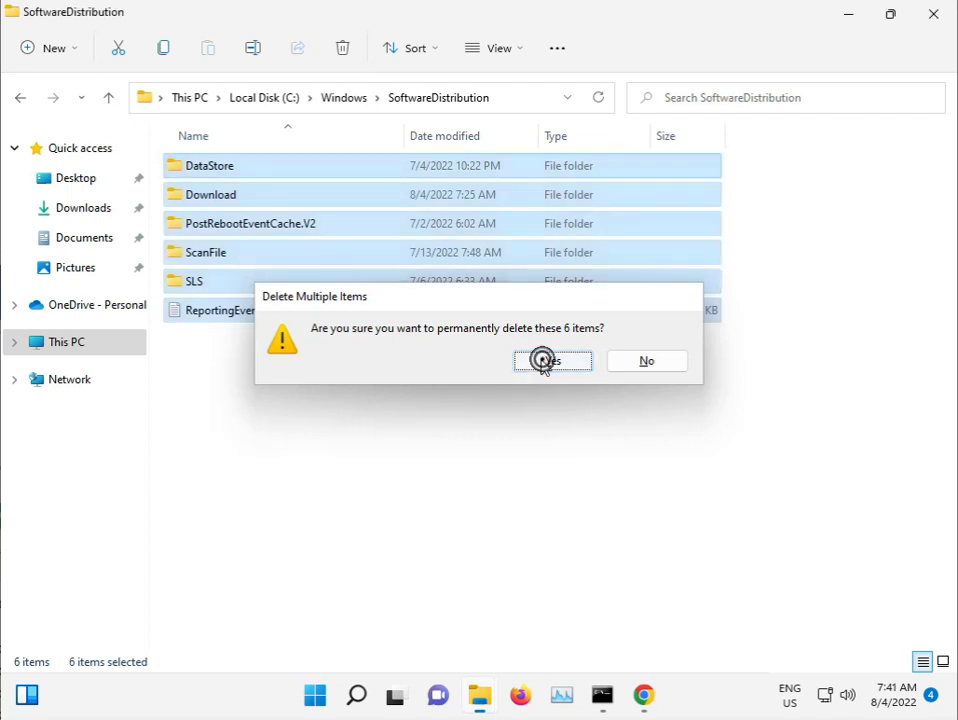
left_click(425, 258)
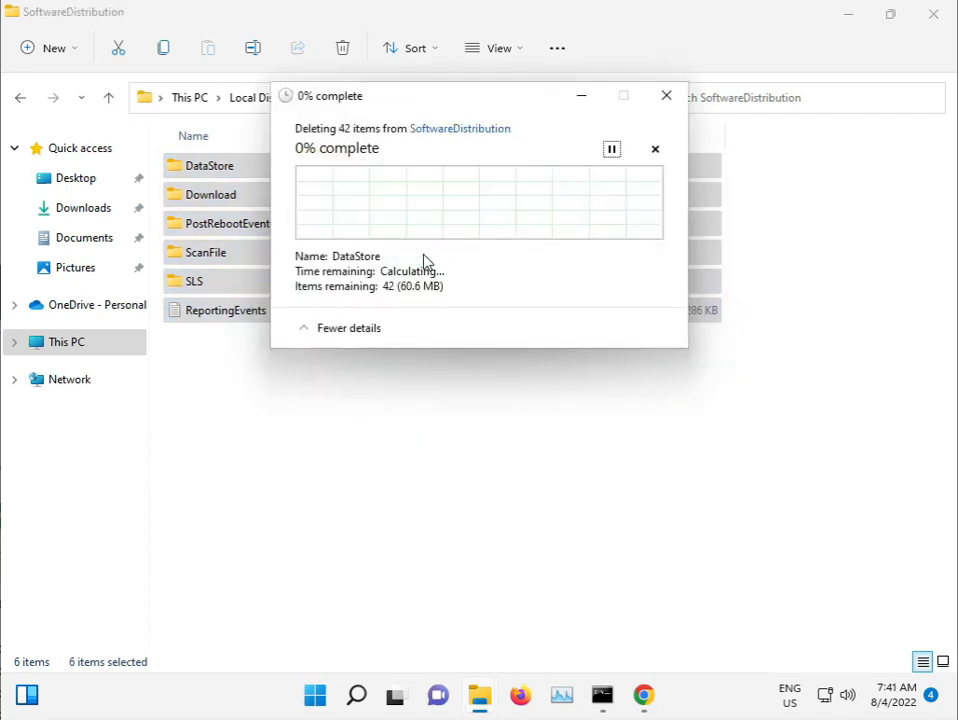
left_click(318, 257)
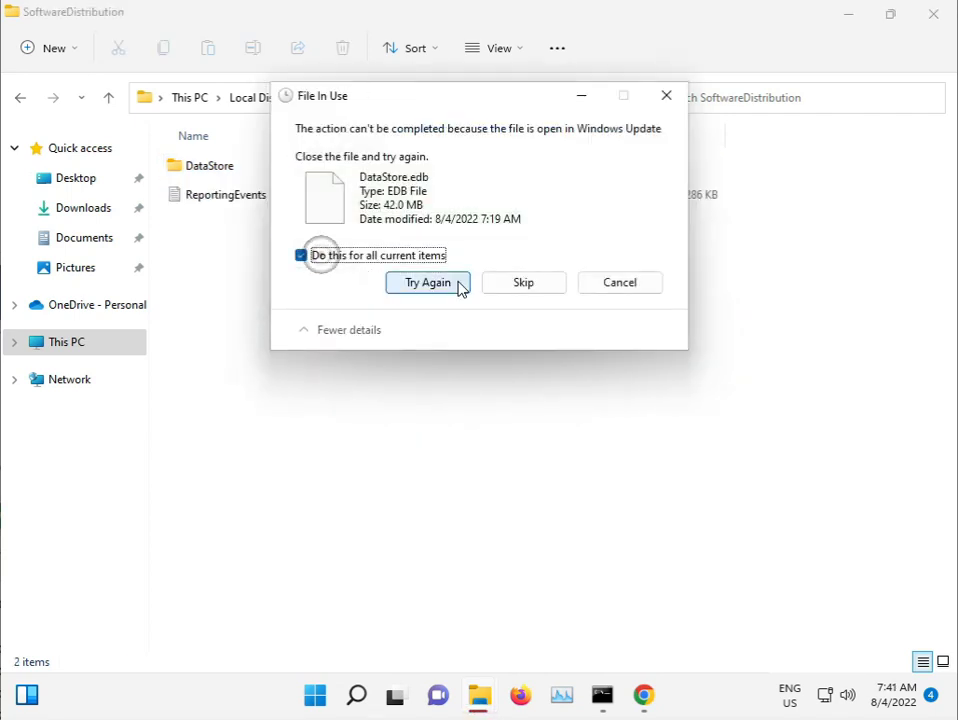
left_click(526, 290)
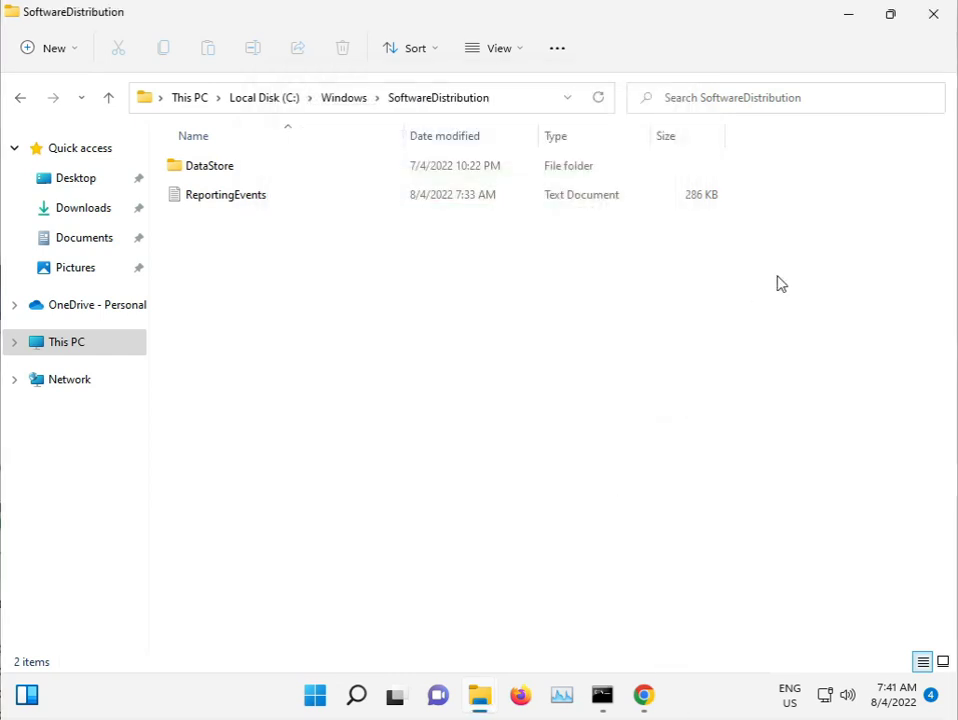
Step: Close File Explorer and restore the Command Prompt running sfc /scannow
left_click(931, 15)
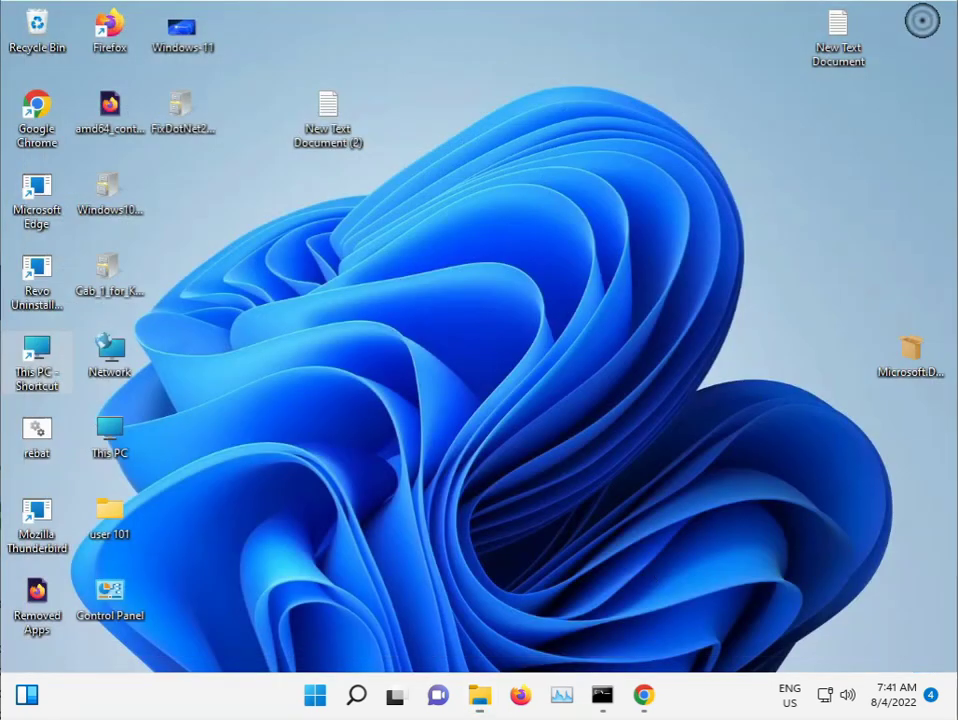
left_click(602, 697)
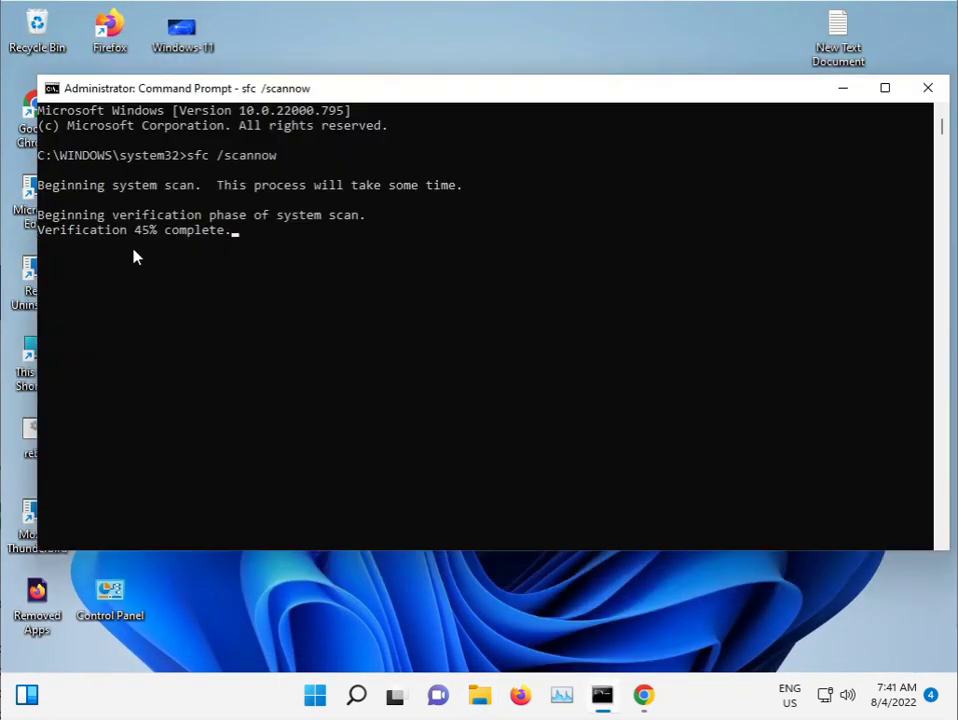